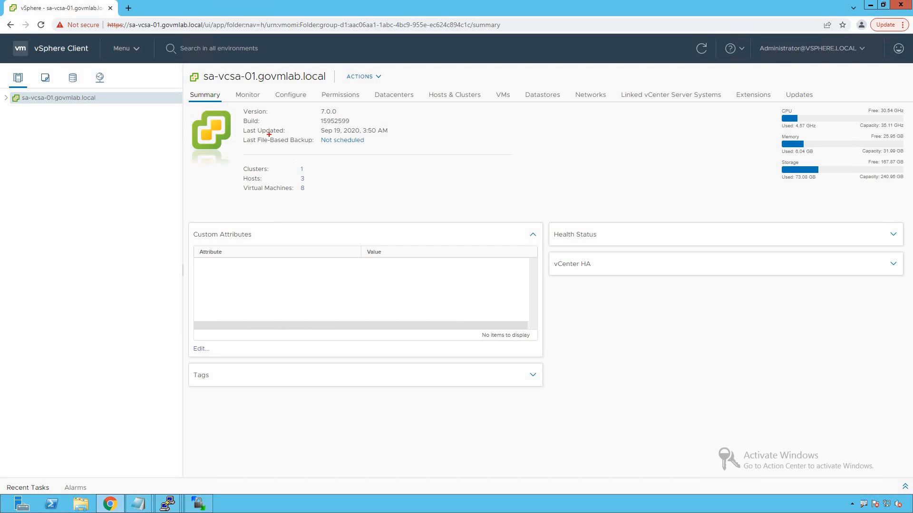
Check the vCenter server's name and version on the sa-vcsa-01.govmlab.local summary page
{"action": "mouse_move", "coordinate": [183, 65]}
{"action": "left_mouse_down"}
{"action": "mouse_move", "coordinate": [270, 88]}
{"action": "mouse_move", "coordinate": [332, 90]}
{"action": "left_mouse_up"}
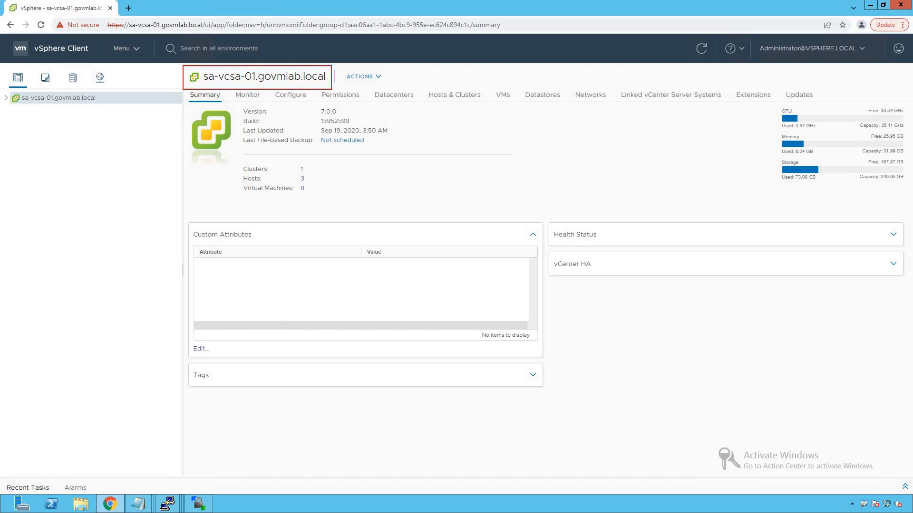
{"action": "key", "text": "Escape"}
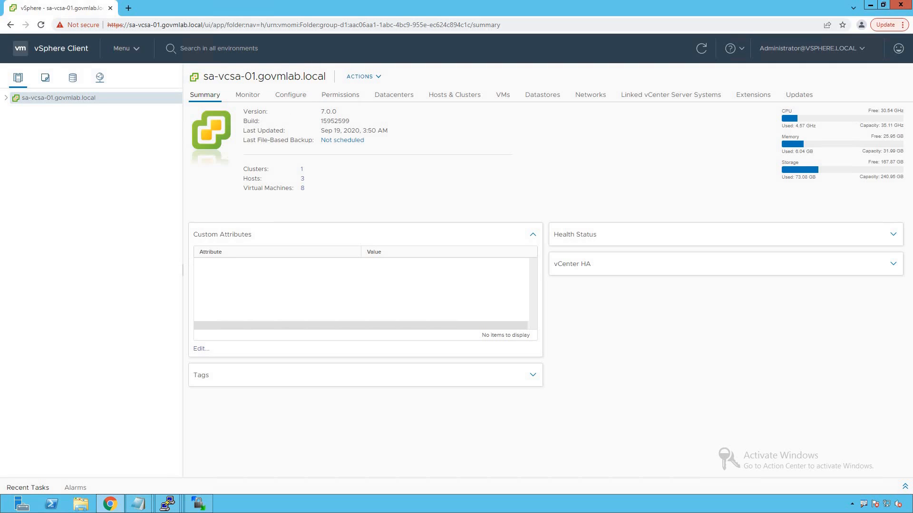
{"action": "left_click_drag", "start_coordinate": [239, 102], "coordinate": [349, 116]}
{"action": "key", "text": "Escape"}
Expand the vCenter inventory through SA-Datacenter and SA-Cluster to review the cluster's hosts and virtual machines
{"action": "left_click", "coordinate": [6, 98]}
{"action": "left_click_drag", "start_coordinate": [6, 103], "coordinate": [90, 121]}
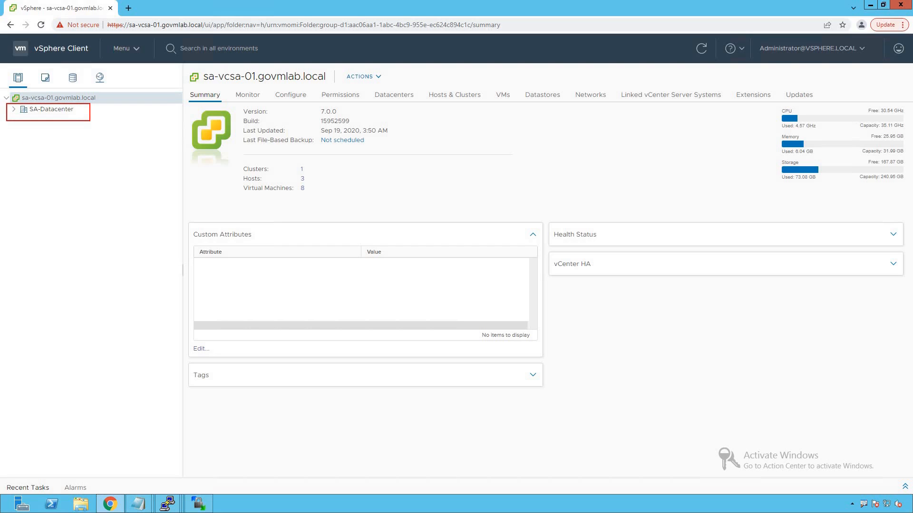
{"action": "left_click", "coordinate": [14, 109]}
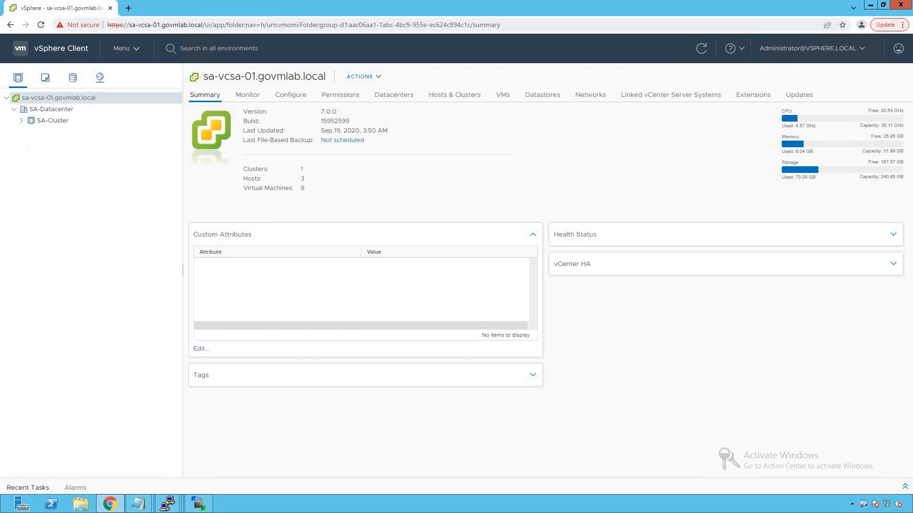
{"action": "left_click_drag", "start_coordinate": [17, 113], "coordinate": [90, 133]}
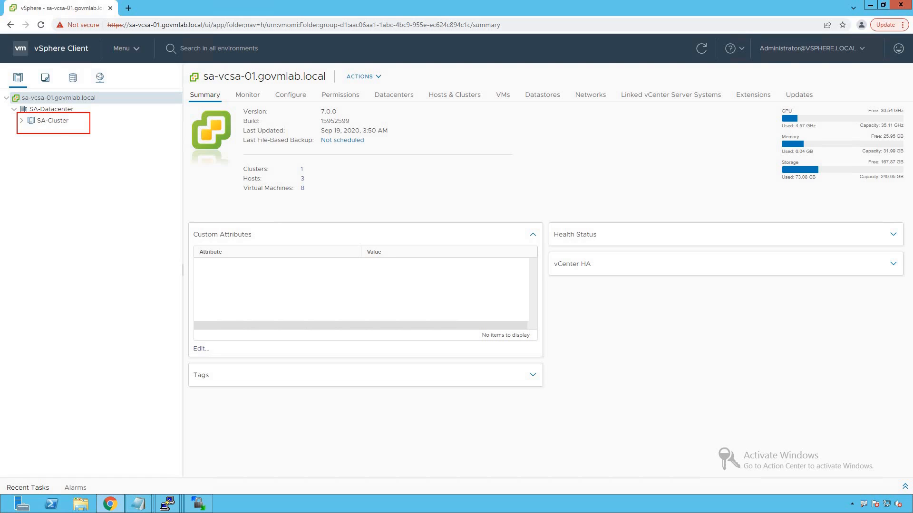
{"action": "left_click", "coordinate": [21, 122]}
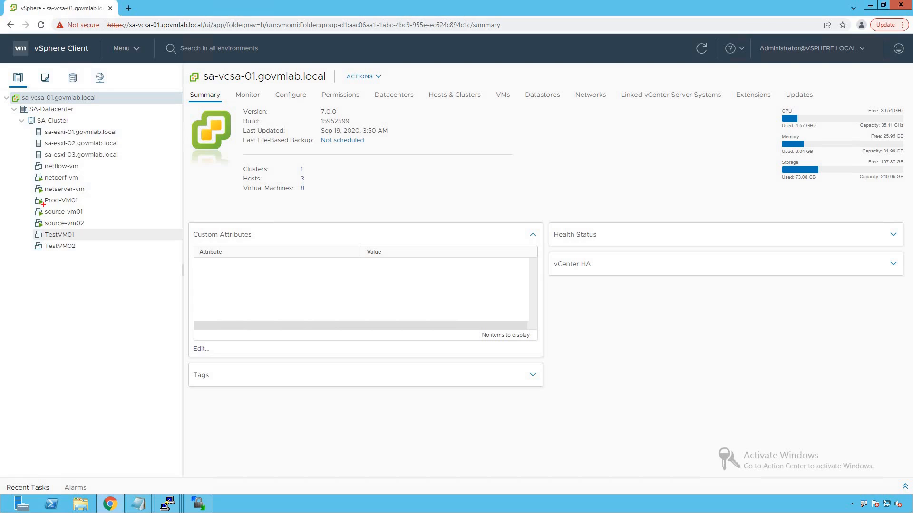
{"action": "mouse_move", "coordinate": [31, 123]}
{"action": "left_mouse_down"}
{"action": "mouse_move", "coordinate": [85, 157]}
{"action": "mouse_move", "coordinate": [127, 160]}
{"action": "left_mouse_up"}
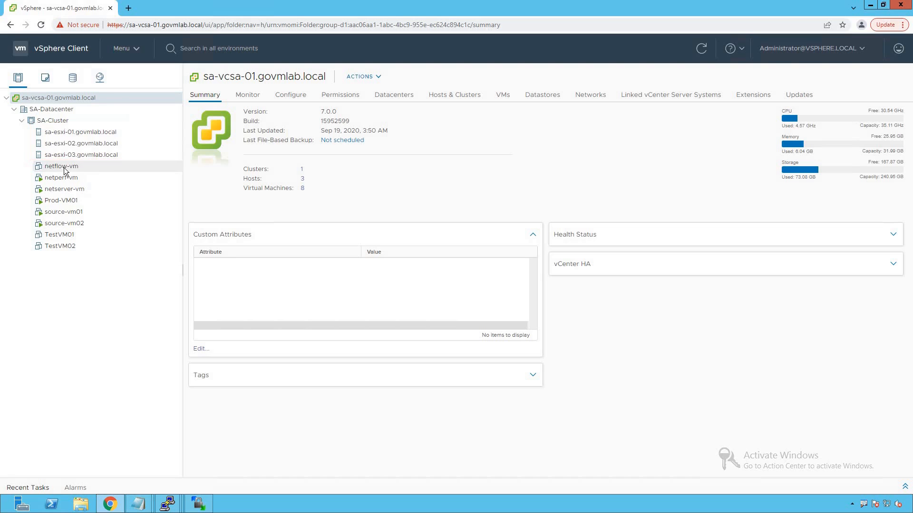
{"action": "mouse_move", "coordinate": [26, 162]}
{"action": "left_mouse_down"}
{"action": "mouse_move", "coordinate": [115, 231]}
{"action": "mouse_move", "coordinate": [118, 263]}
{"action": "left_mouse_up"}
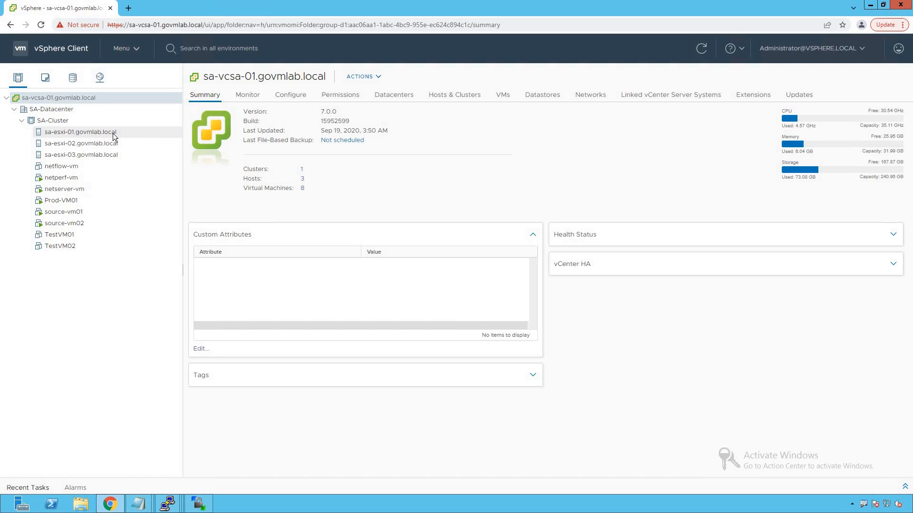
Open the virtual switches configuration of host sa-esxi-01.govmlab.local
{"action": "left_click", "coordinate": [114, 135]}
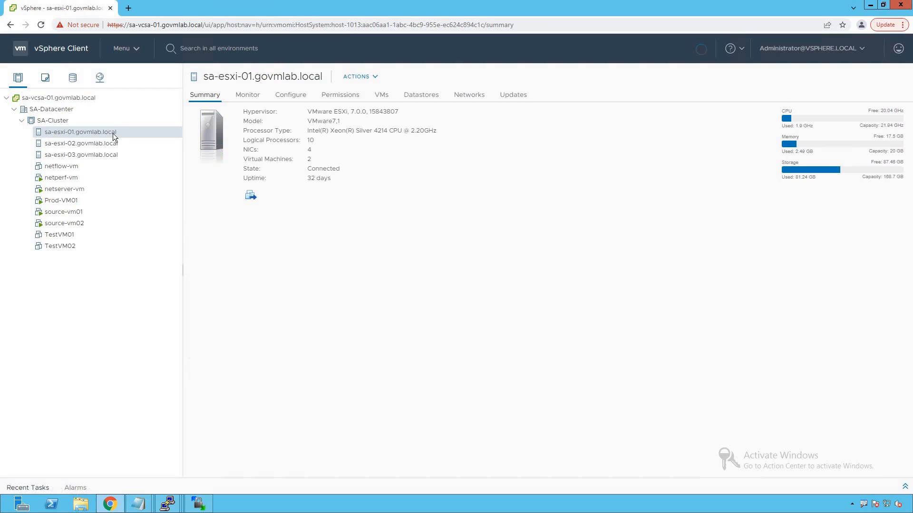
{"action": "left_click", "coordinate": [295, 97]}
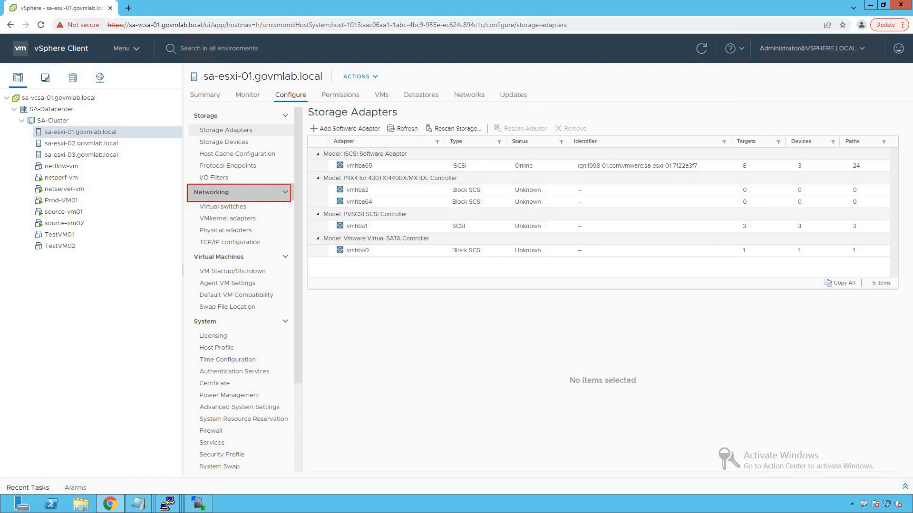
{"action": "left_click", "coordinate": [234, 208]}
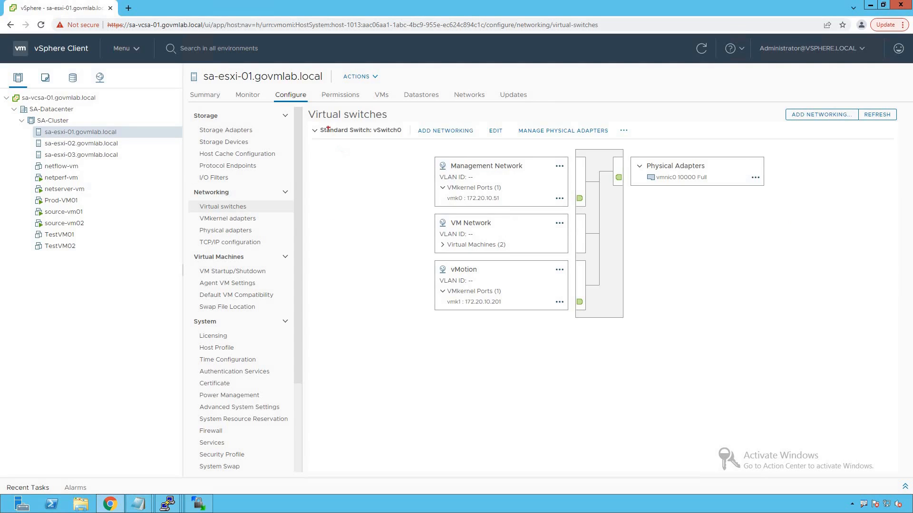
Examine the port groups of standard switch vSwitch0, including the Management Network and vMotion VMkernel ports
{"action": "mouse_move", "coordinate": [310, 121]}
{"action": "left_mouse_down"}
{"action": "mouse_move", "coordinate": [375, 142]}
{"action": "mouse_move", "coordinate": [409, 141]}
{"action": "left_mouse_up"}
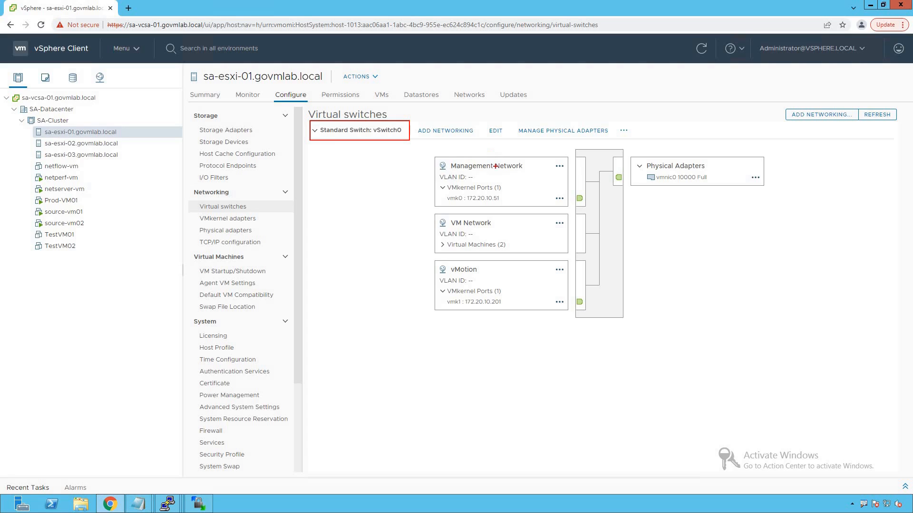
{"action": "mouse_move", "coordinate": [429, 153]}
{"action": "left_mouse_down"}
{"action": "mouse_move", "coordinate": [522, 249]}
{"action": "mouse_move", "coordinate": [553, 322]}
{"action": "mouse_move", "coordinate": [574, 329]}
{"action": "left_mouse_up"}
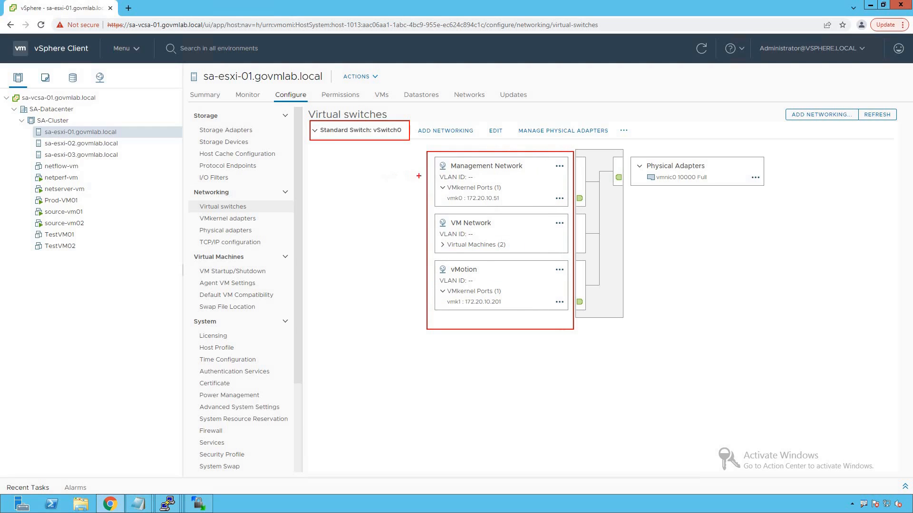
{"action": "left_click_drag", "start_coordinate": [371, 178], "coordinate": [424, 178]}
{"action": "left_click_drag", "start_coordinate": [413, 288], "coordinate": [372, 288]}
{"action": "mouse_move", "coordinate": [444, 295]}
{"action": "left_mouse_down"}
{"action": "mouse_move", "coordinate": [465, 308]}
{"action": "mouse_move", "coordinate": [510, 310]}
{"action": "left_mouse_up"}
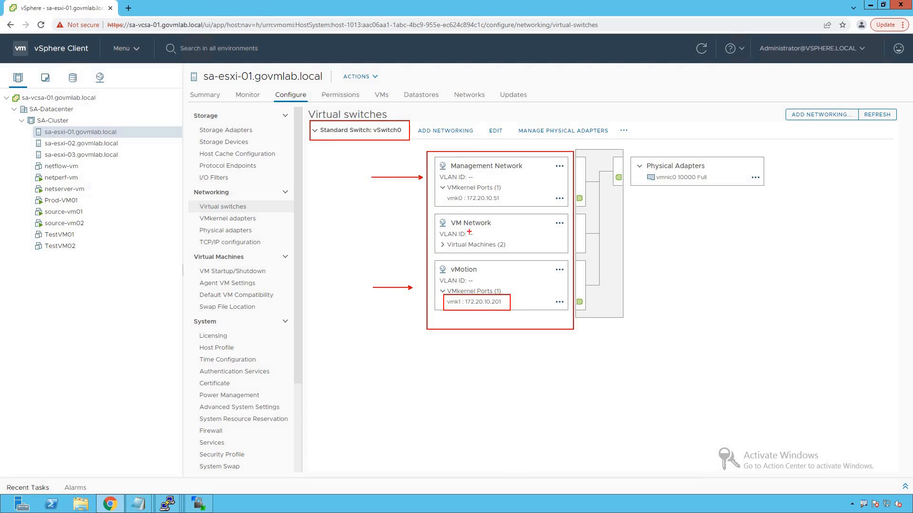
{"action": "left_click_drag", "start_coordinate": [441, 190], "coordinate": [505, 205]}
{"action": "key", "text": "Escape"}
Expand the VM Network port group's virtual machines and compare them with the Management Network and vMotion VMkernel ports
{"action": "mouse_move", "coordinate": [436, 212]}
{"action": "left_mouse_down"}
{"action": "mouse_move", "coordinate": [476, 241]}
{"action": "mouse_move", "coordinate": [574, 258]}
{"action": "left_mouse_up"}
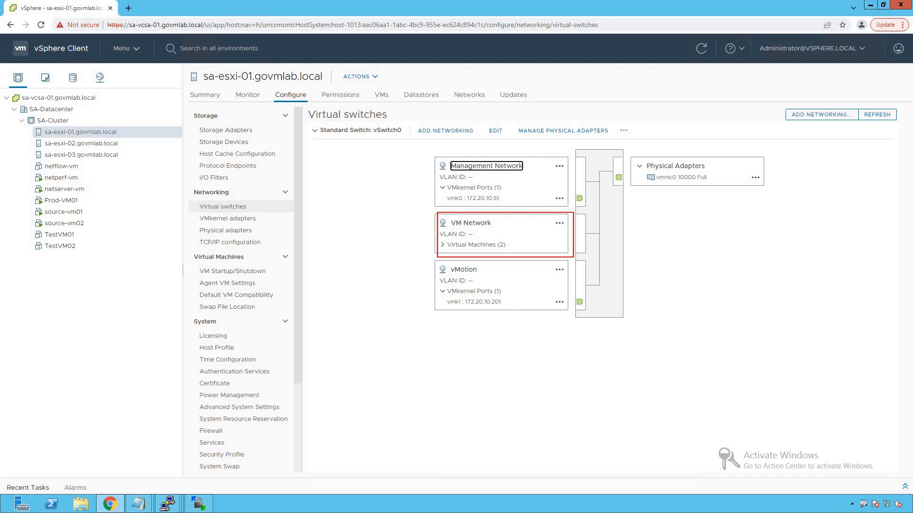
{"action": "left_click_drag", "start_coordinate": [426, 234], "coordinate": [380, 234]}
{"action": "key", "text": "Escape"}
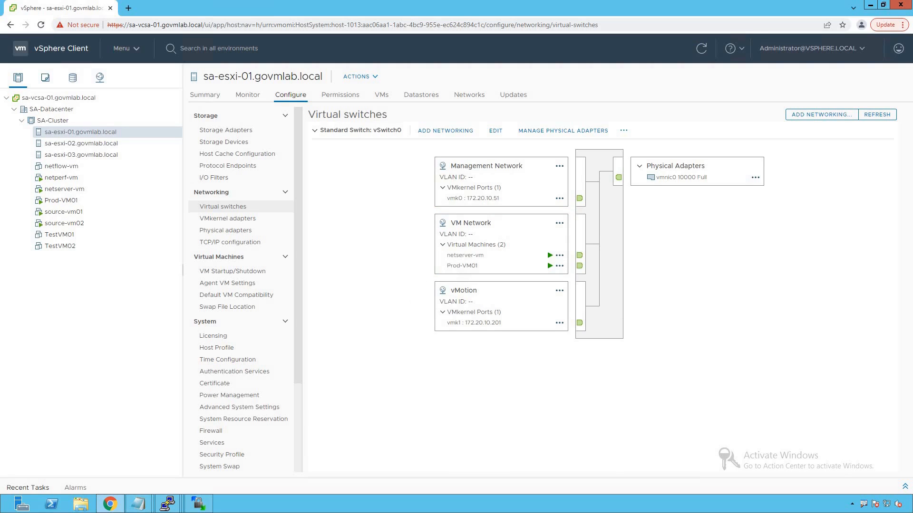
{"action": "left_click_drag", "start_coordinate": [432, 250], "coordinate": [508, 274]}
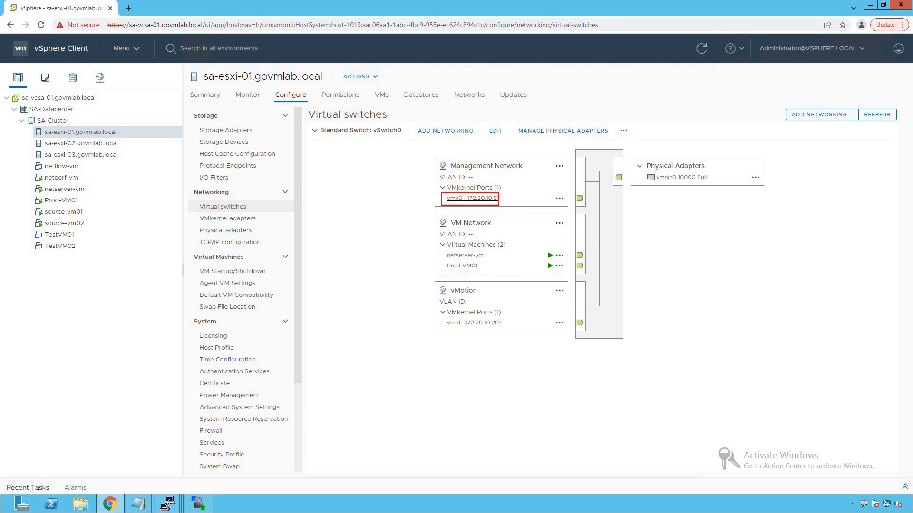
{"action": "left_click_drag", "start_coordinate": [445, 317], "coordinate": [510, 328]}
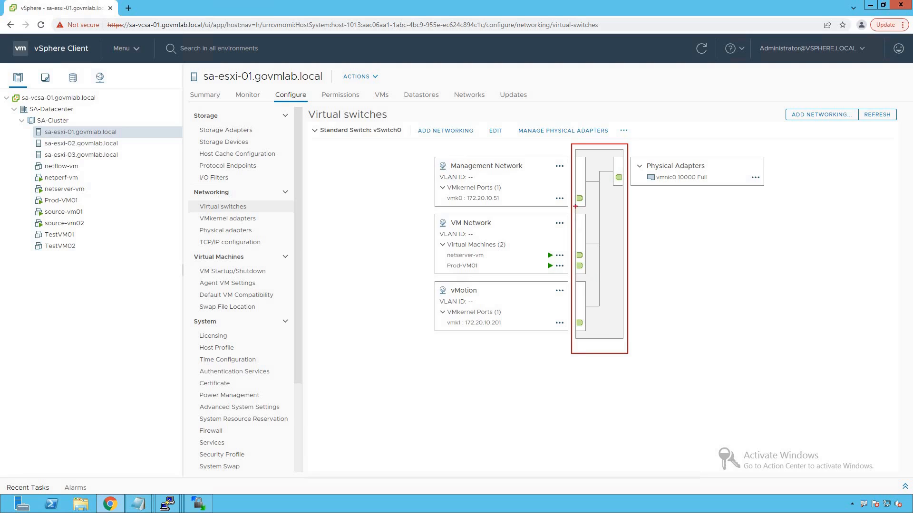
Examine how vSwitch0's ports on sa-esxi-01 connect to the physical adapter vmnic0
{"action": "left_click_drag", "start_coordinate": [574, 188], "coordinate": [584, 210]}
{"action": "left_click_drag", "start_coordinate": [575, 246], "coordinate": [585, 259]}
{"action": "key", "text": "Escape"}
{"action": "mouse_move", "coordinate": [624, 152]}
{"action": "left_mouse_down"}
{"action": "mouse_move", "coordinate": [665, 176]}
{"action": "mouse_move", "coordinate": [778, 196]}
{"action": "left_mouse_up"}
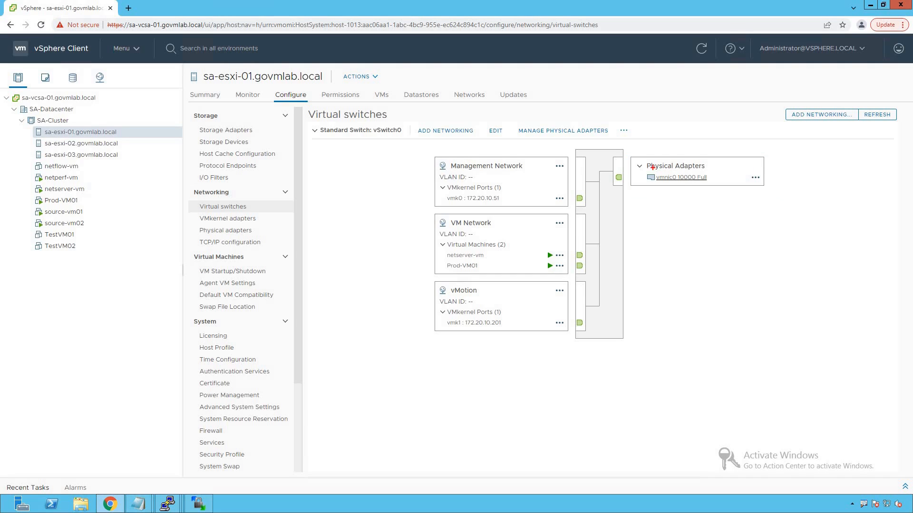
{"action": "left_click_drag", "start_coordinate": [643, 168], "coordinate": [670, 181]}
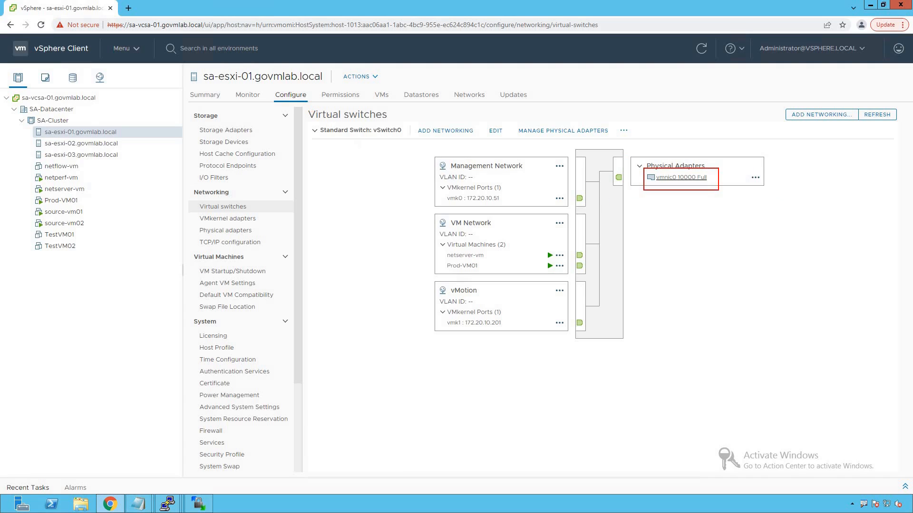
{"action": "left_click_drag", "start_coordinate": [367, 126], "coordinate": [405, 140]}
Review vSwitch0's port groups and physical adapter on host sa-esxi-02.govmlab.local, and do the same on sa-esxi-03.govmlab.local
{"action": "left_click", "coordinate": [88, 143]}
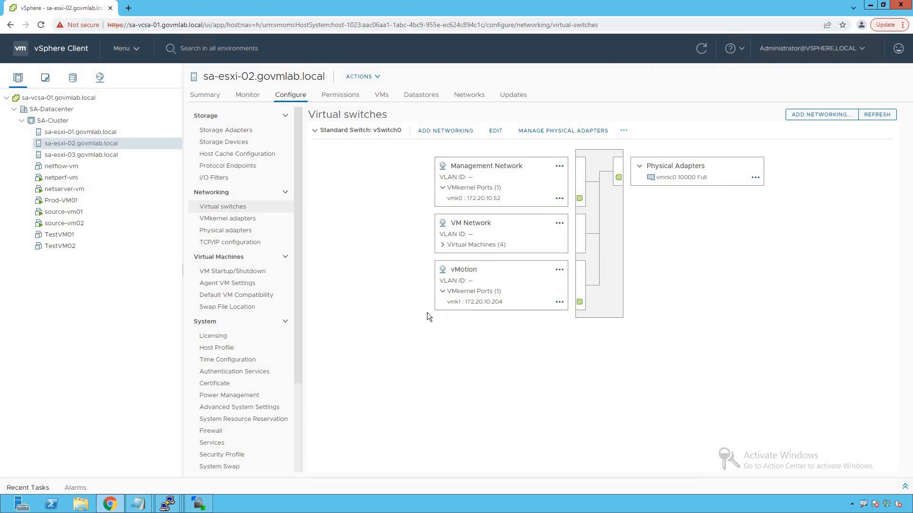
{"action": "key", "text": "ctrl+2"}
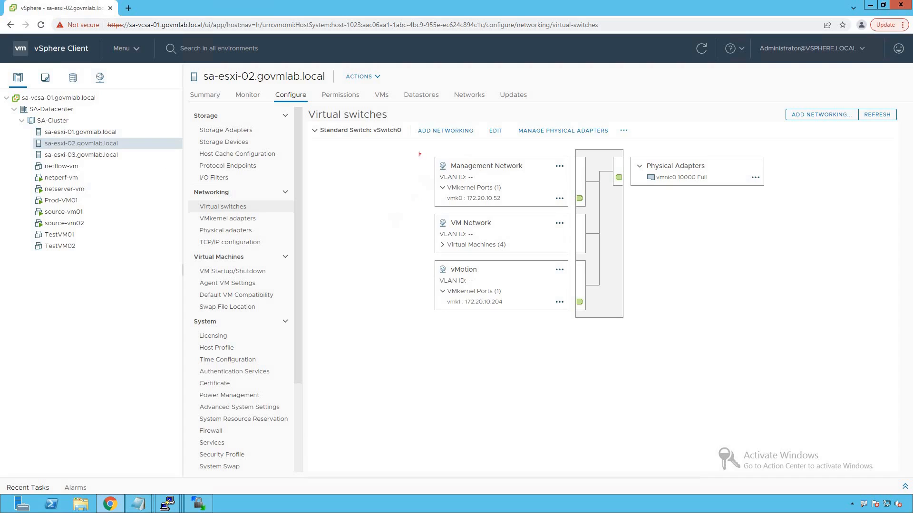
{"action": "mouse_move", "coordinate": [305, 120]}
{"action": "left_mouse_down"}
{"action": "mouse_move", "coordinate": [339, 134]}
{"action": "mouse_move", "coordinate": [406, 139]}
{"action": "left_mouse_up"}
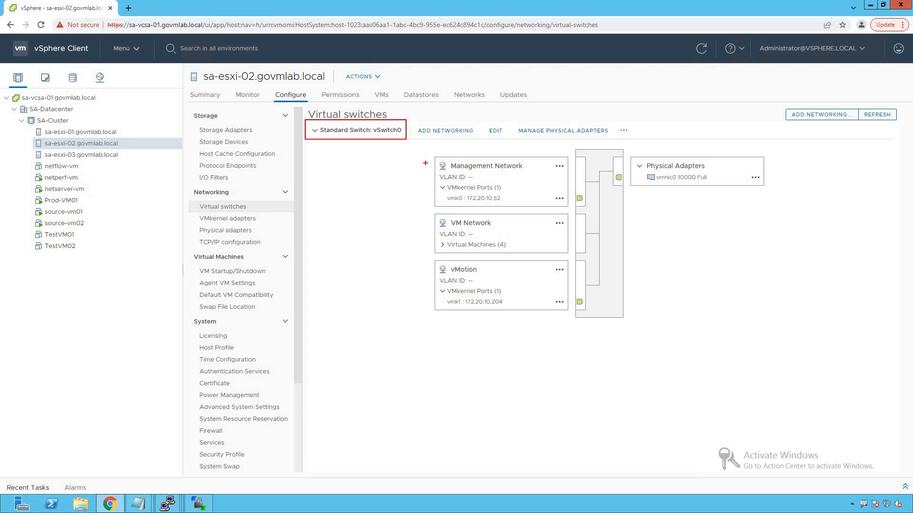
{"action": "left_click_drag", "start_coordinate": [430, 143], "coordinate": [561, 204]}
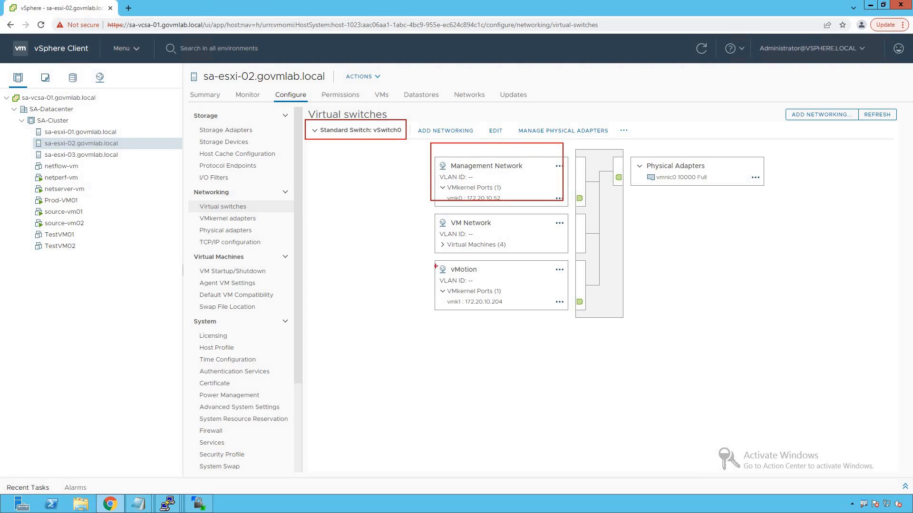
{"action": "left_click_drag", "start_coordinate": [430, 257], "coordinate": [588, 325]}
{"action": "left_click_drag", "start_coordinate": [431, 209], "coordinate": [577, 258]}
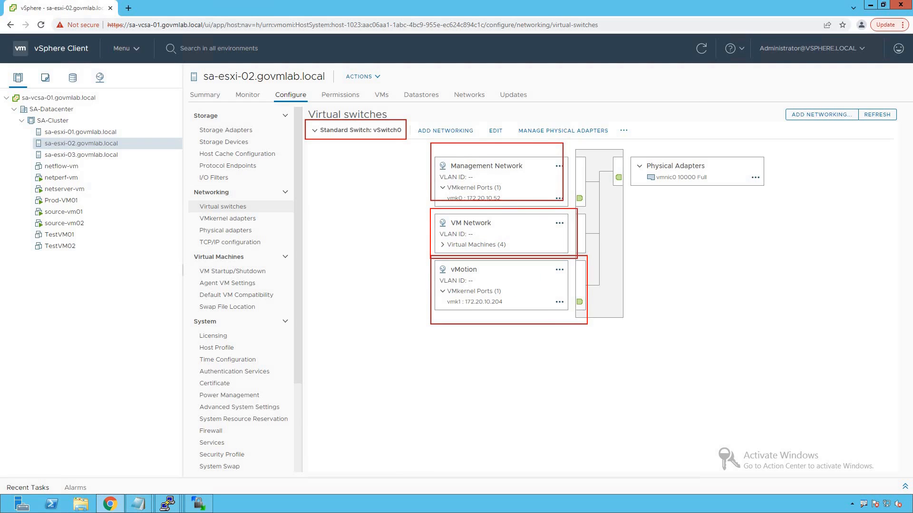
{"action": "mouse_move", "coordinate": [624, 144]}
{"action": "left_mouse_down"}
{"action": "mouse_move", "coordinate": [661, 176]}
{"action": "mouse_move", "coordinate": [773, 198]}
{"action": "left_mouse_up"}
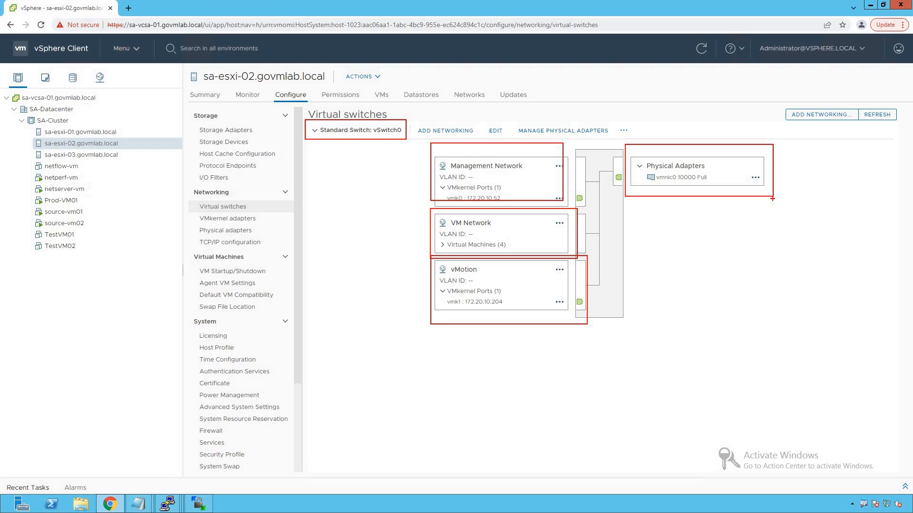
{"action": "key", "text": "Escape"}
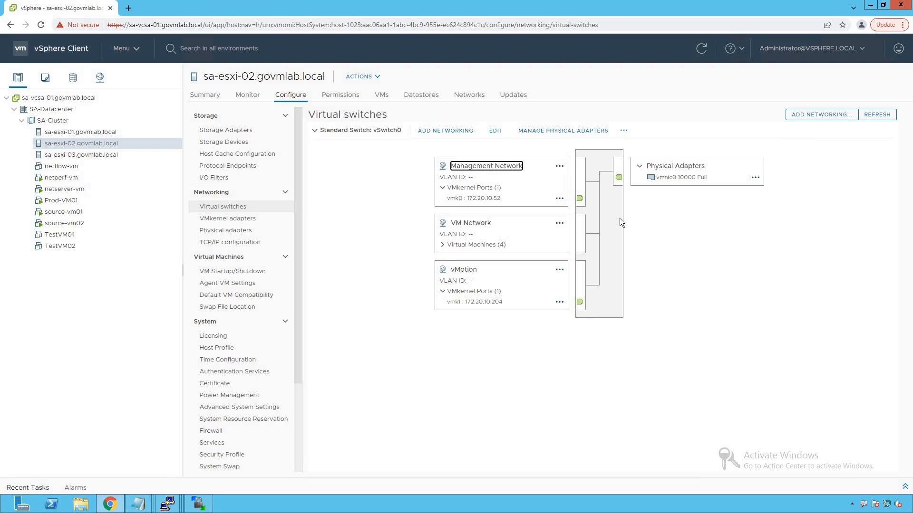
{"action": "left_click", "coordinate": [99, 156]}
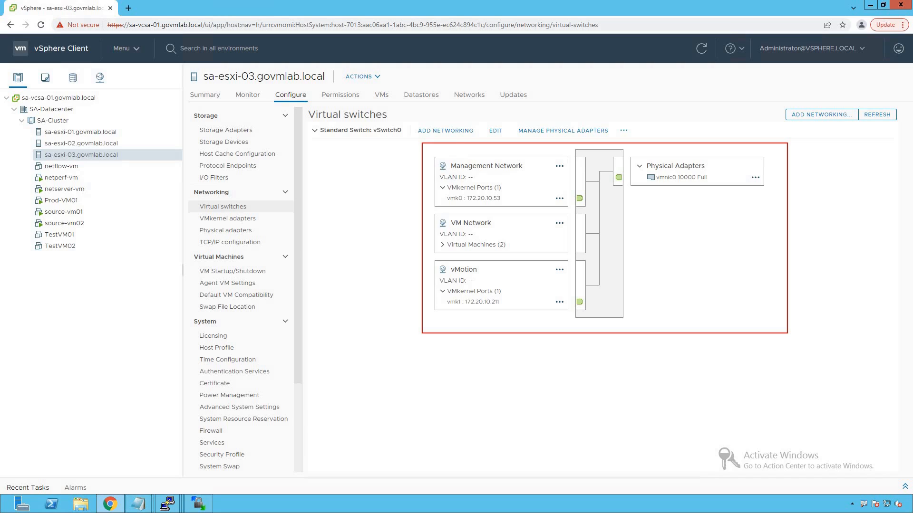
{"action": "key", "text": "Escape"}
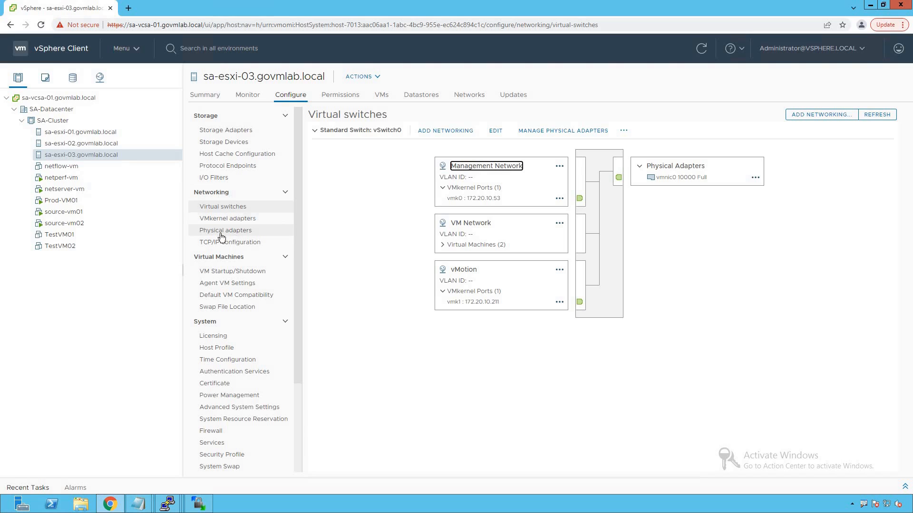
Open the physical adapters of host sa-esxi-03.govmlab.local and check which of vmnic0 to vmnic3 are assigned to a switch
{"action": "left_click_drag", "start_coordinate": [191, 223], "coordinate": [274, 240]}
{"action": "key", "text": "Escape"}
{"action": "left_click", "coordinate": [236, 234]}
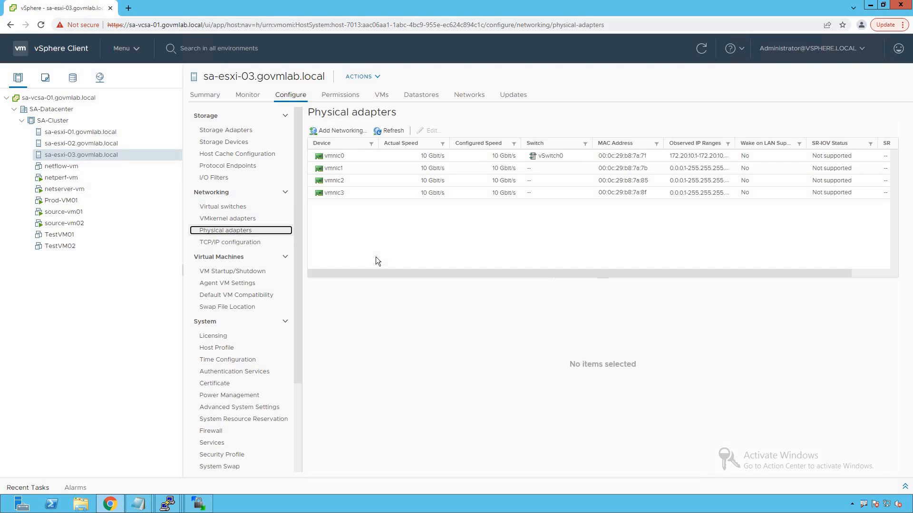
{"action": "left_click_drag", "start_coordinate": [309, 137], "coordinate": [364, 201]}
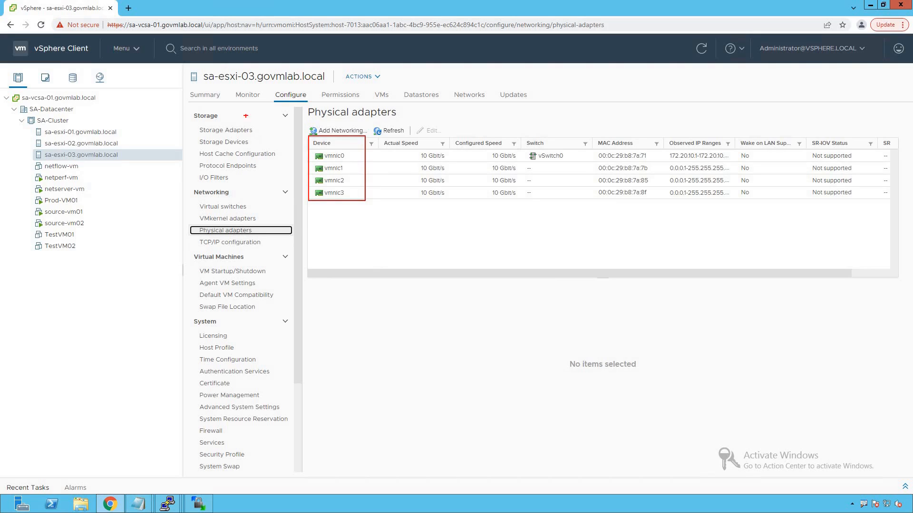
{"action": "mouse_move", "coordinate": [200, 64]}
{"action": "left_mouse_down"}
{"action": "mouse_move", "coordinate": [209, 76]}
{"action": "mouse_move", "coordinate": [334, 86]}
{"action": "left_mouse_up"}
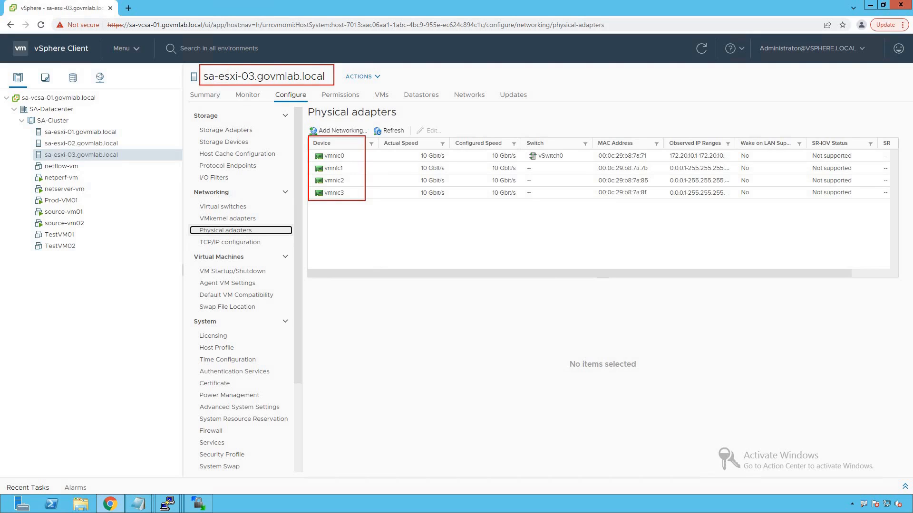
{"action": "key", "text": "Escape"}
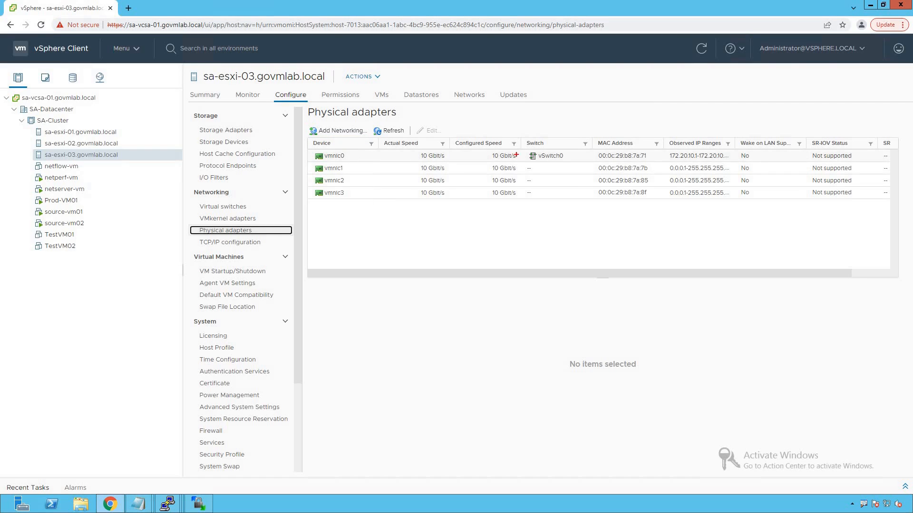
{"action": "mouse_move", "coordinate": [310, 150]}
{"action": "left_mouse_down"}
{"action": "mouse_move", "coordinate": [428, 164]}
{"action": "mouse_move", "coordinate": [588, 163]}
{"action": "left_mouse_up"}
{"action": "key", "text": "ctrl+z"}
{"action": "mouse_move", "coordinate": [316, 162]}
{"action": "left_mouse_down"}
{"action": "mouse_move", "coordinate": [503, 198]}
{"action": "mouse_move", "coordinate": [583, 201]}
{"action": "left_mouse_up"}
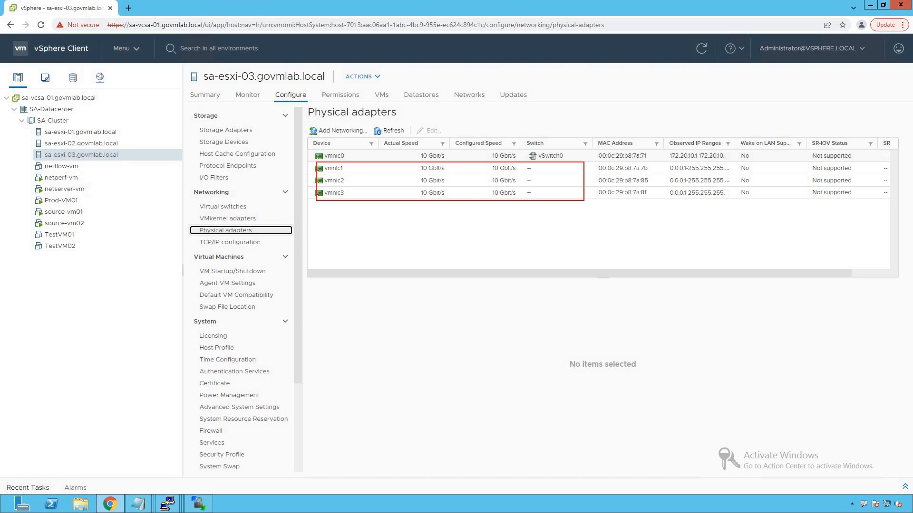
Show the physical adapters of host sa-esxi-02.govmlab.local
{"action": "left_click", "coordinate": [91, 145]}
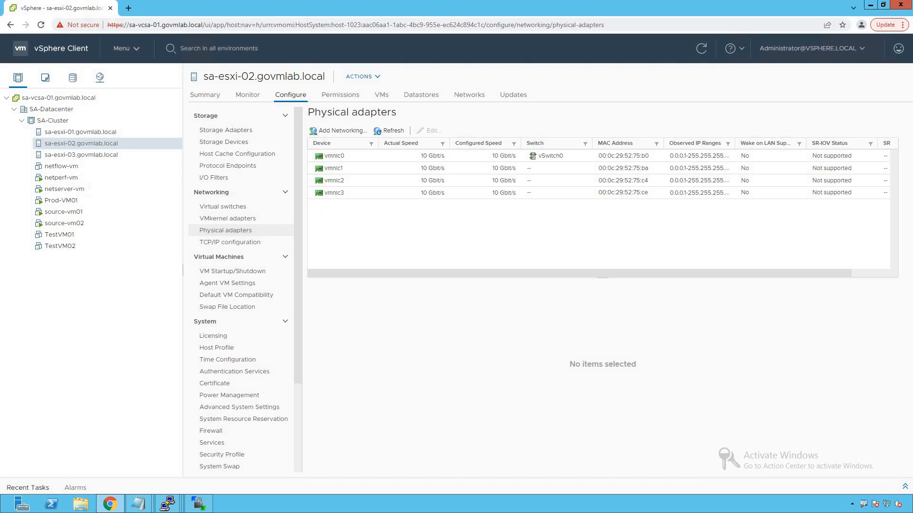
Check which of vmnic0 to vmnic3 on host sa-esxi-02.govmlab.local are assigned to a switch
{"action": "left_click_drag", "start_coordinate": [308, 138], "coordinate": [383, 205]}
{"action": "mouse_move", "coordinate": [309, 147]}
{"action": "left_mouse_down"}
{"action": "mouse_move", "coordinate": [451, 164]}
{"action": "mouse_move", "coordinate": [602, 168]}
{"action": "mouse_move", "coordinate": [613, 160]}
{"action": "left_mouse_up"}
{"action": "key", "text": "ctrl+z"}
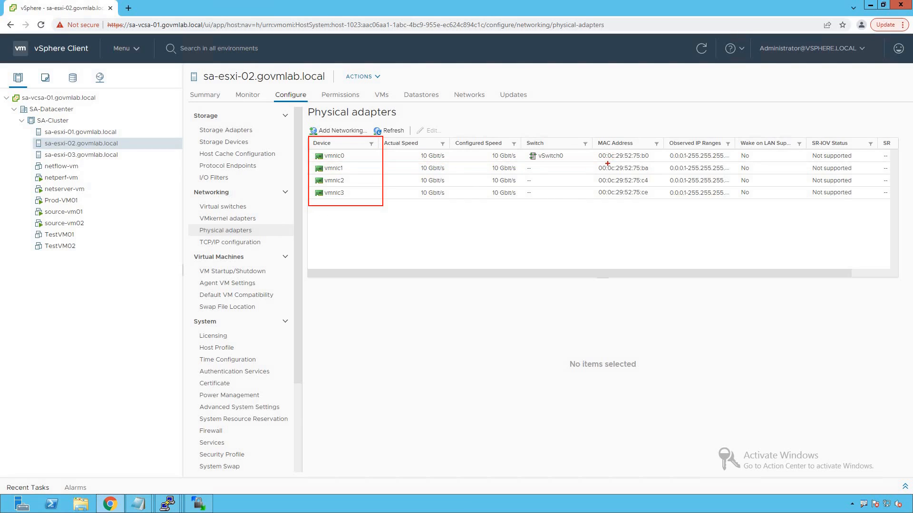
{"action": "key", "text": "ctrl+z"}
{"action": "left_click_drag", "start_coordinate": [522, 163], "coordinate": [592, 196]}
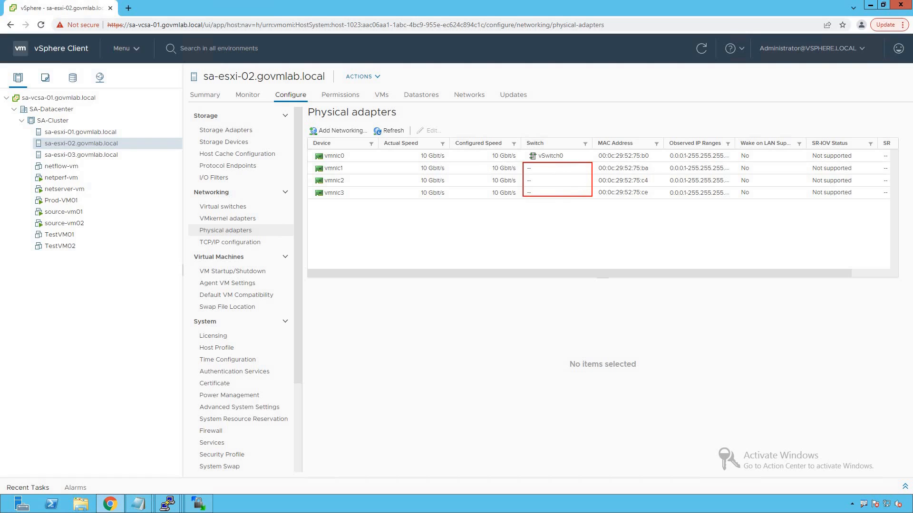
Show the physical adapters of host sa-esxi-01.govmlab.local and check which of vmnic0 to vmnic3 are free
{"action": "left_click", "coordinate": [108, 132]}
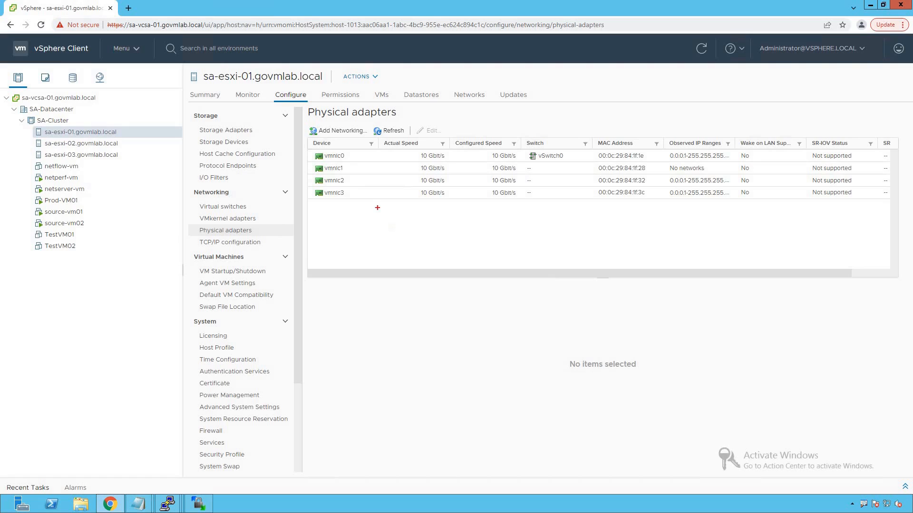
{"action": "left_click_drag", "start_coordinate": [309, 139], "coordinate": [371, 201]}
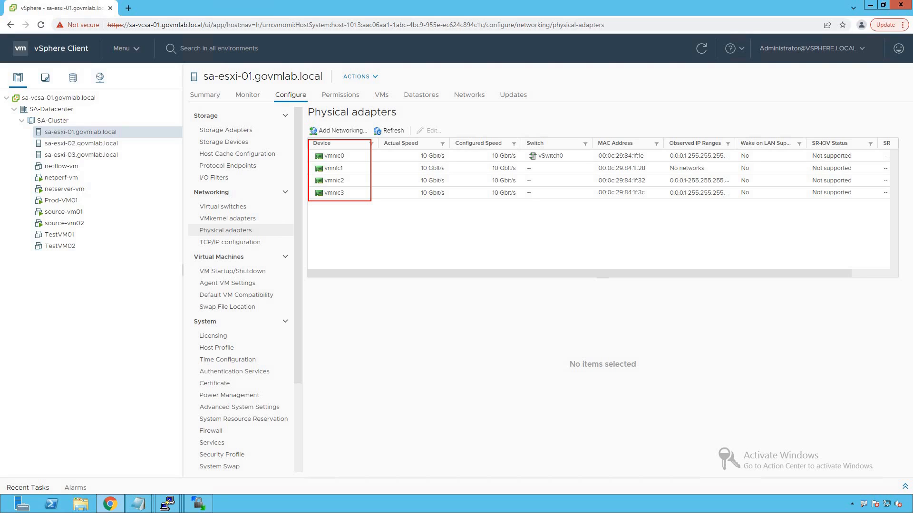
{"action": "key", "text": "e"}
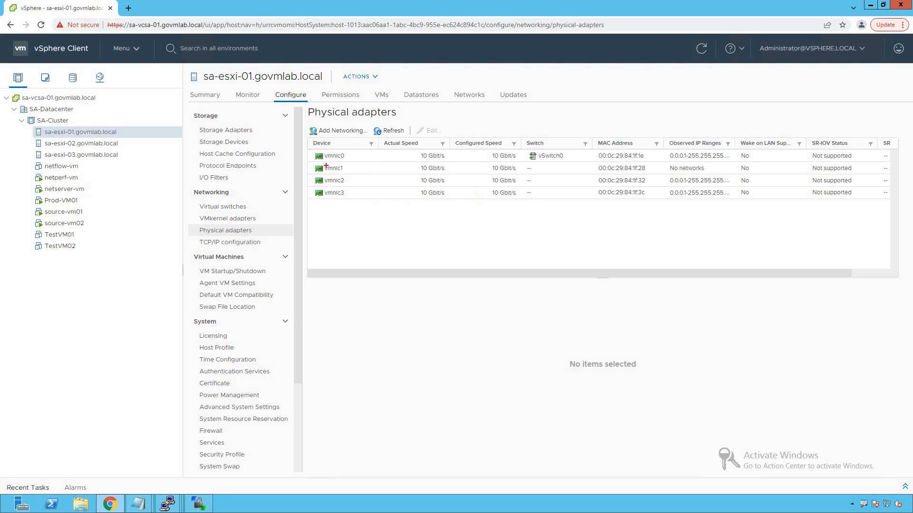
{"action": "mouse_move", "coordinate": [309, 160]}
{"action": "left_mouse_down"}
{"action": "mouse_move", "coordinate": [356, 181]}
{"action": "mouse_move", "coordinate": [591, 199]}
{"action": "left_mouse_up"}
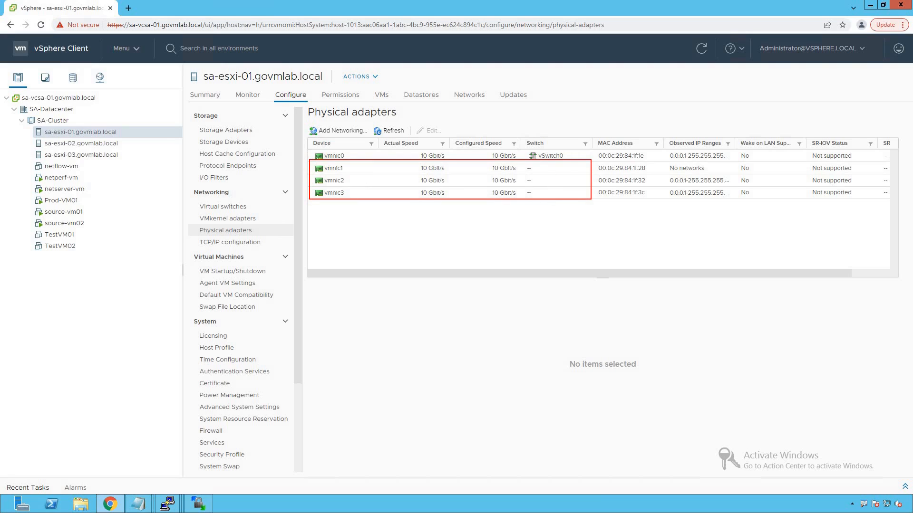
{"action": "key", "text": "e"}
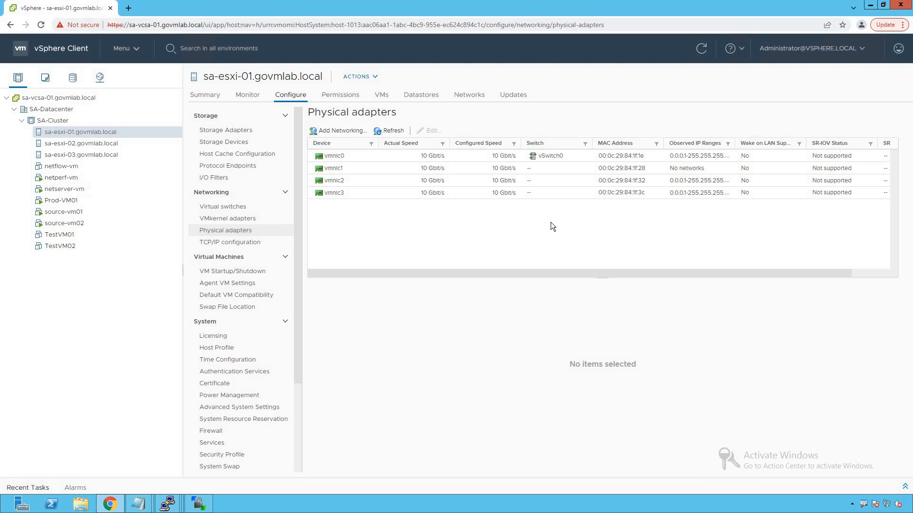
Open the VM Network summary under SA-Datacenter in the networking inventory and check its virtual machine and host counts
{"action": "left_click", "coordinate": [99, 78]}
{"action": "left_click_drag", "start_coordinate": [90, 69], "coordinate": [120, 89]}
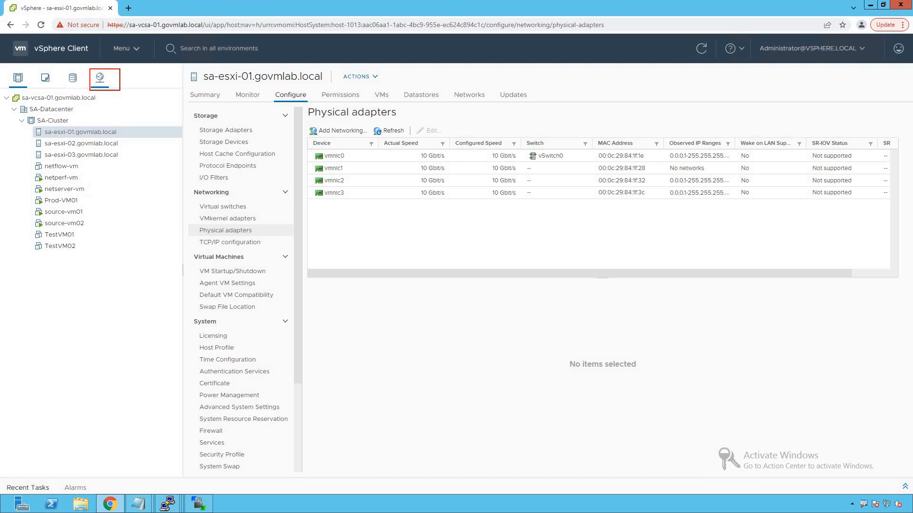
{"action": "key", "text": "Escape"}
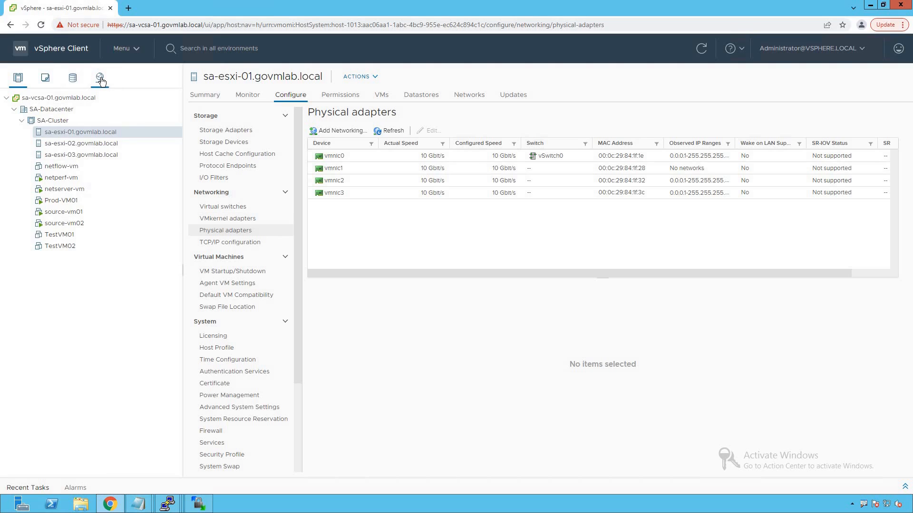
{"action": "left_click", "coordinate": [100, 78]}
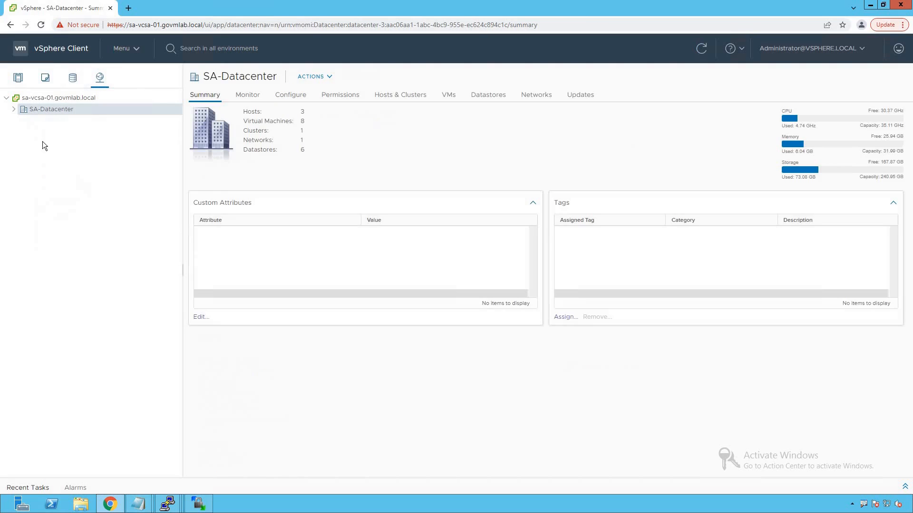
{"action": "left_click", "coordinate": [13, 110]}
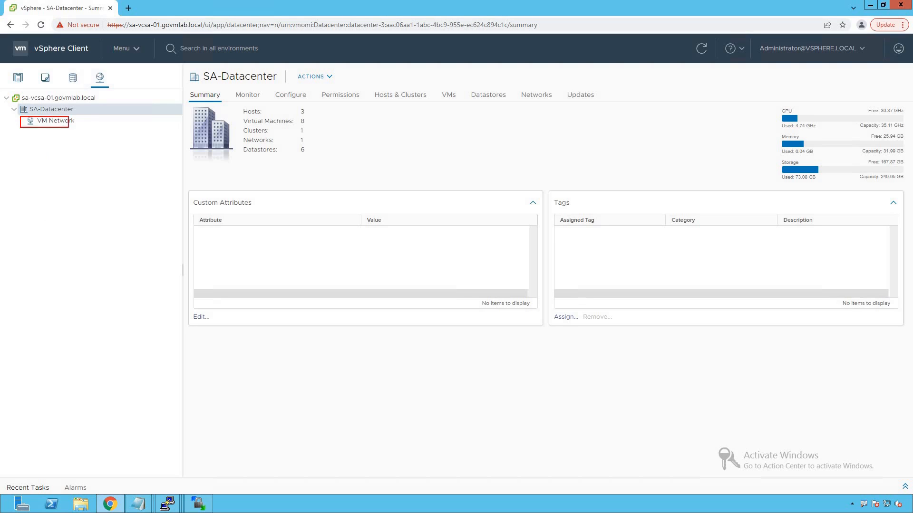
{"action": "left_click", "coordinate": [60, 121]}
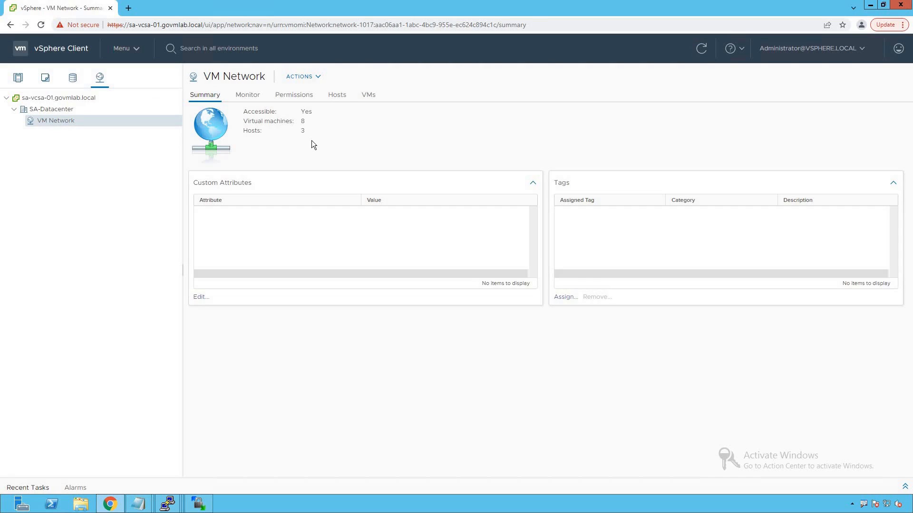
{"action": "left_click_drag", "start_coordinate": [241, 115], "coordinate": [314, 127]}
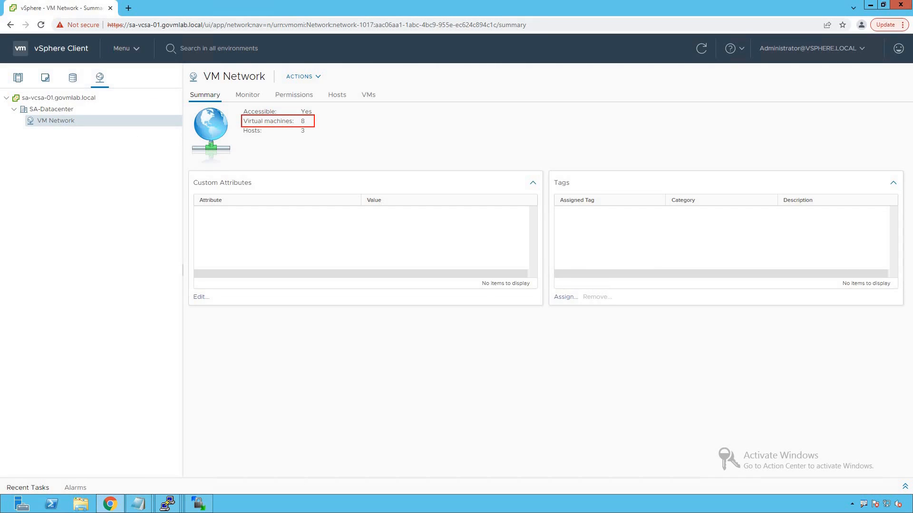
{"action": "left_click_drag", "start_coordinate": [241, 126], "coordinate": [313, 141]}
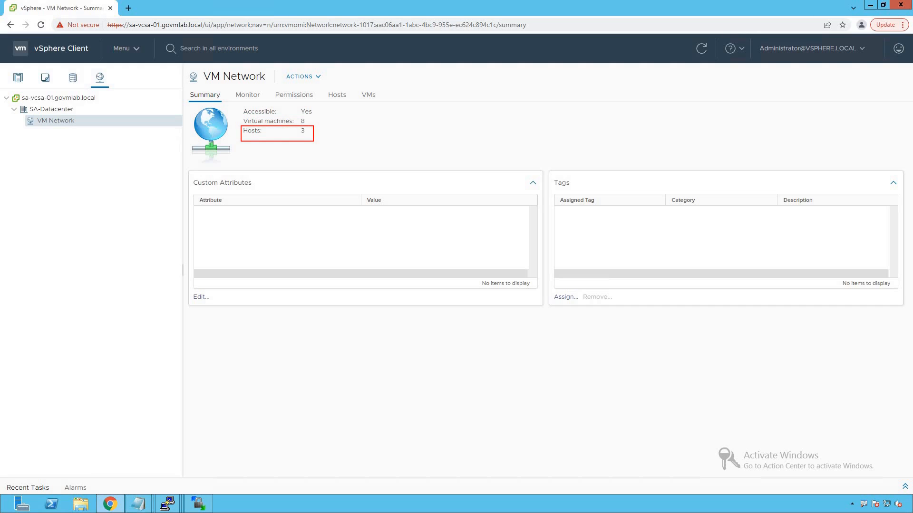
Review the hosts and the virtual machines connected to VM Network
{"action": "left_click", "coordinate": [337, 96]}
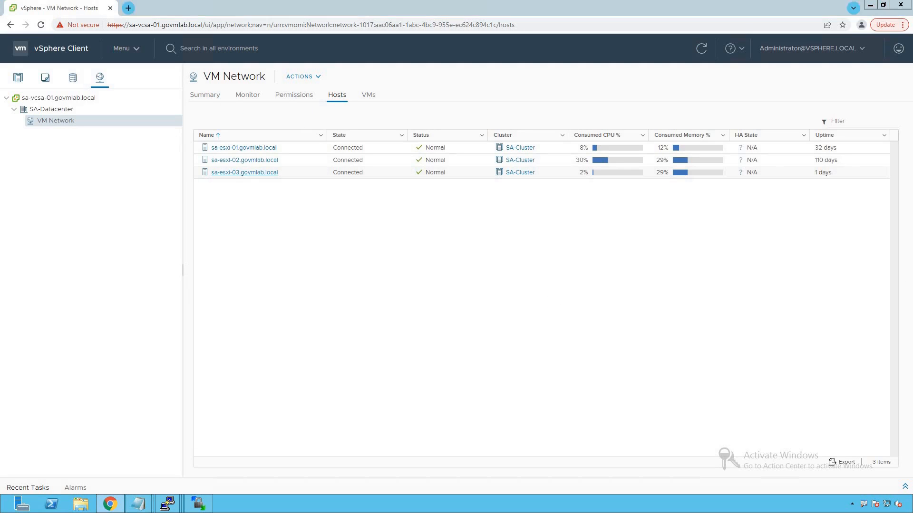
{"action": "left_click_drag", "start_coordinate": [192, 130], "coordinate": [308, 186]}
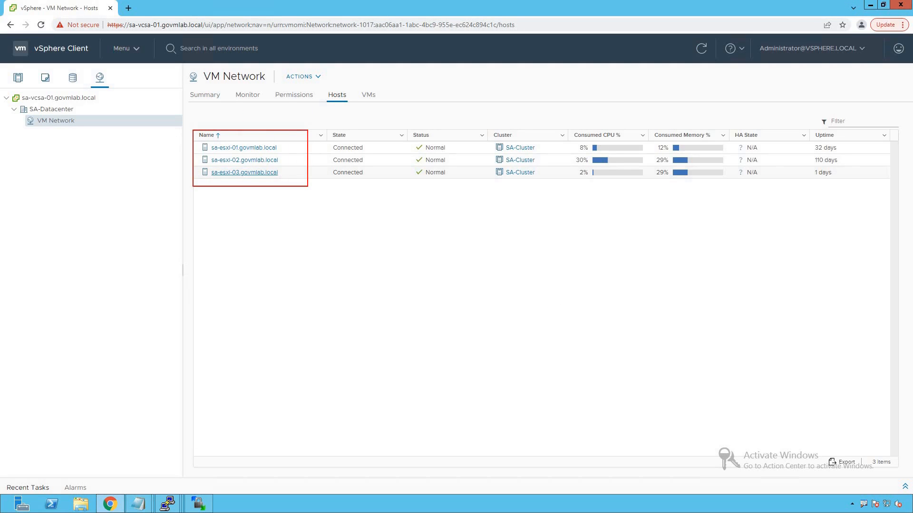
{"action": "left_click", "coordinate": [368, 96]}
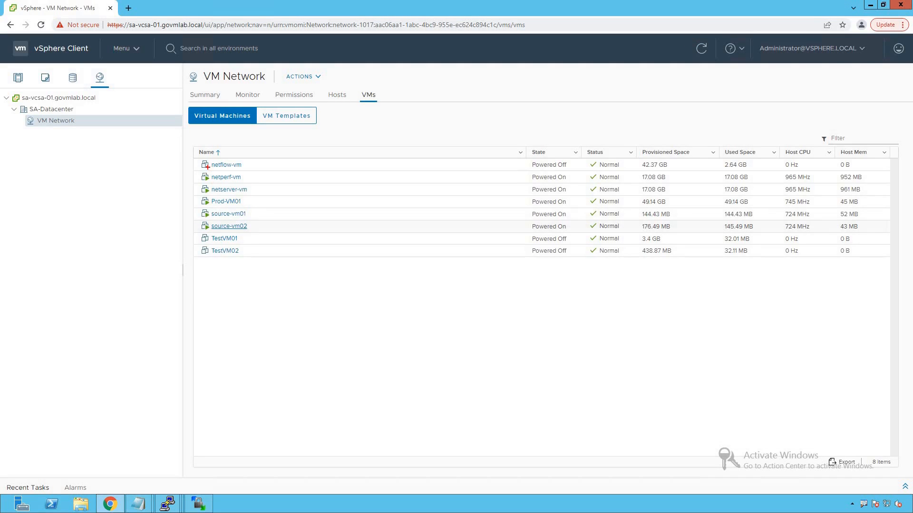
{"action": "mouse_move", "coordinate": [195, 147]}
{"action": "left_mouse_down"}
{"action": "mouse_move", "coordinate": [276, 261]}
{"action": "mouse_move", "coordinate": [299, 258]}
{"action": "left_mouse_up"}
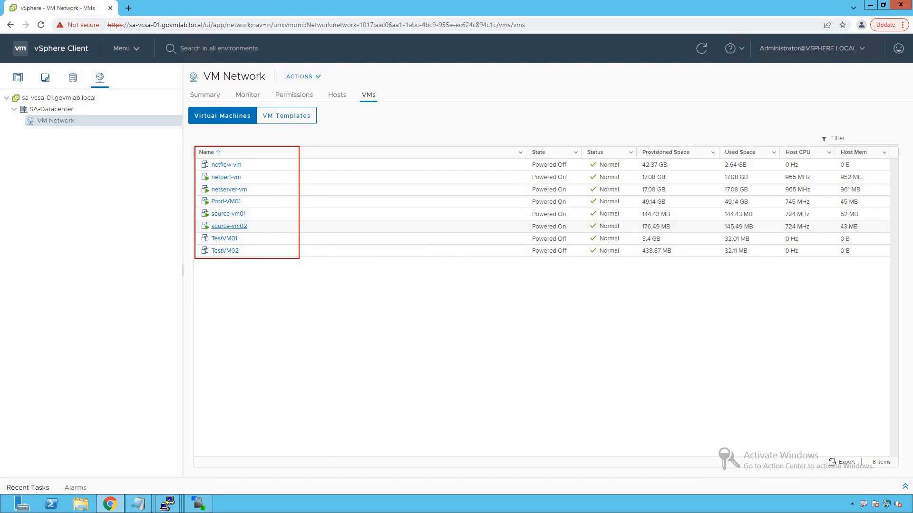
Start a new distributed switch in SA-Datacenter, name it vds-site-a and continue to the version selection
{"action": "left_click", "coordinate": [61, 110]}
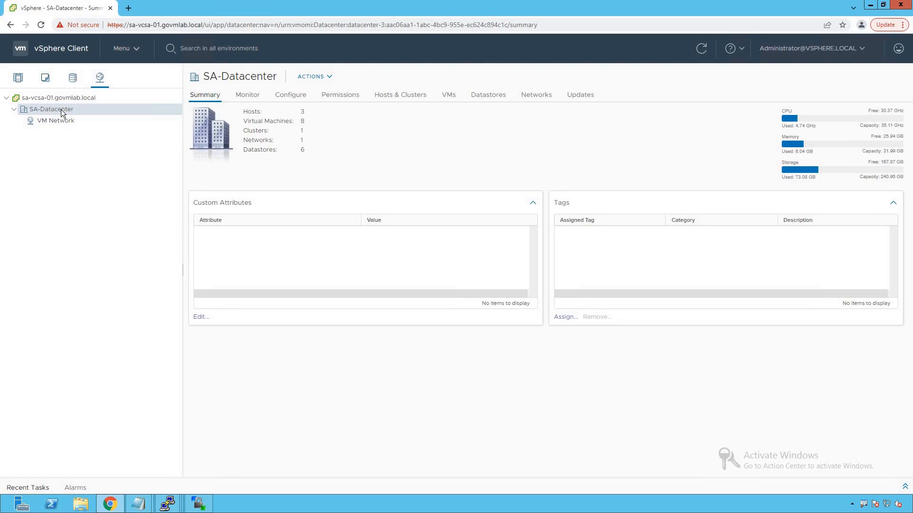
{"action": "right_click", "coordinate": [60, 109]}
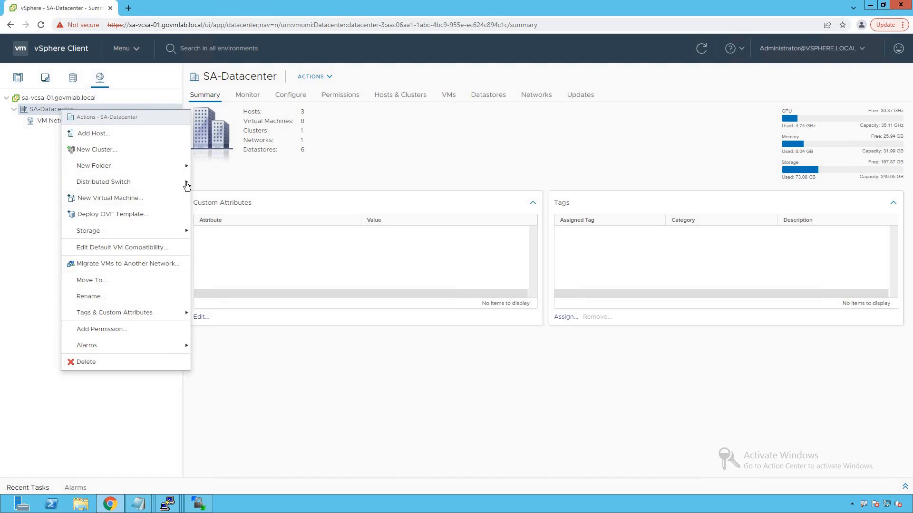
{"action": "mouse_move", "coordinate": [184, 185]}
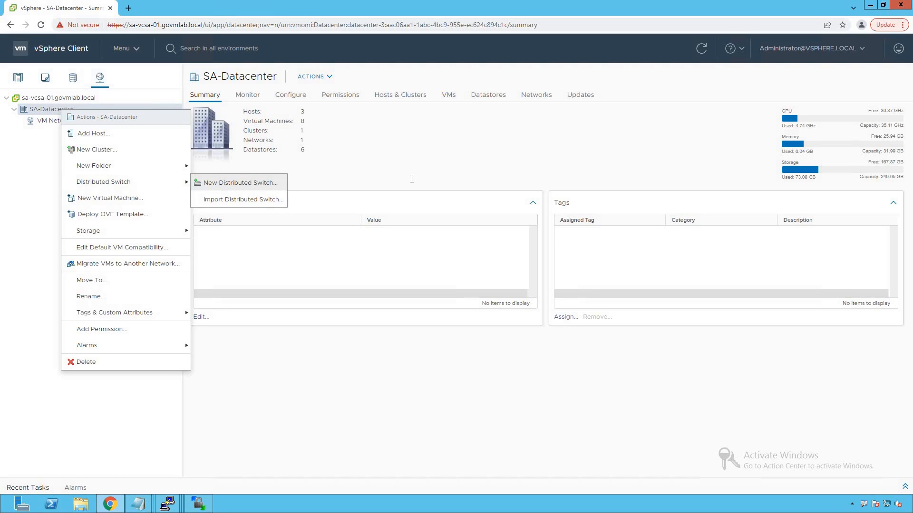
{"action": "left_click", "coordinate": [245, 183]}
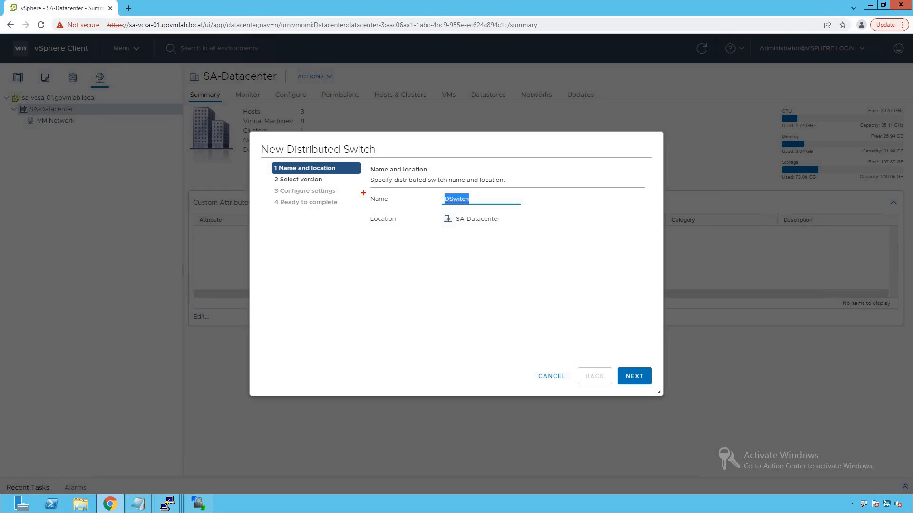
{"action": "left_click_drag", "start_coordinate": [364, 189], "coordinate": [540, 231]}
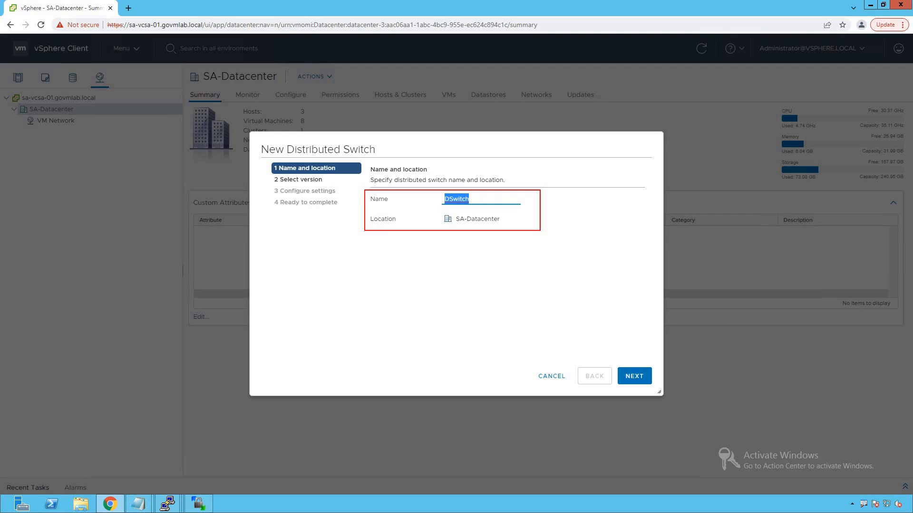
{"action": "key", "text": "Escape"}
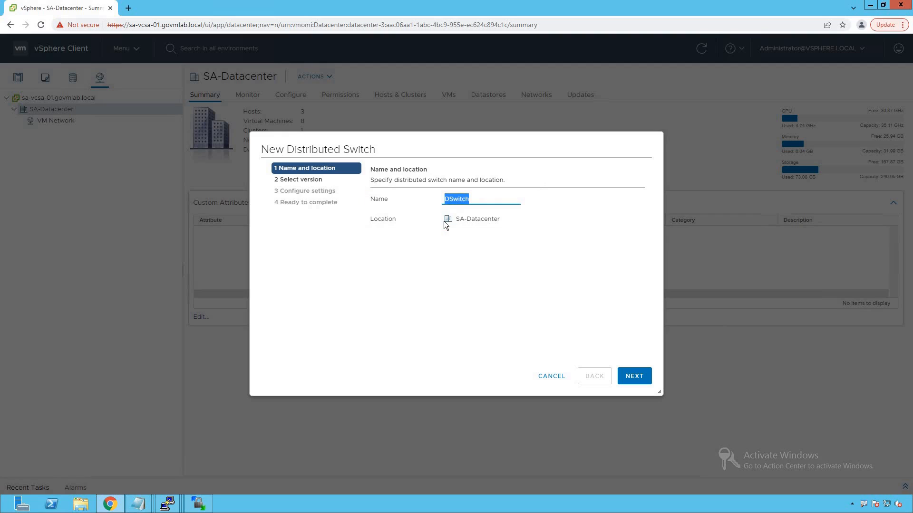
{"action": "mouse_move", "coordinate": [365, 208]}
{"action": "left_mouse_down"}
{"action": "mouse_move", "coordinate": [431, 234]}
{"action": "mouse_move", "coordinate": [512, 235]}
{"action": "left_mouse_up"}
{"action": "type", "text": "vds-site-a"}
{"action": "left_click", "coordinate": [634, 376]}
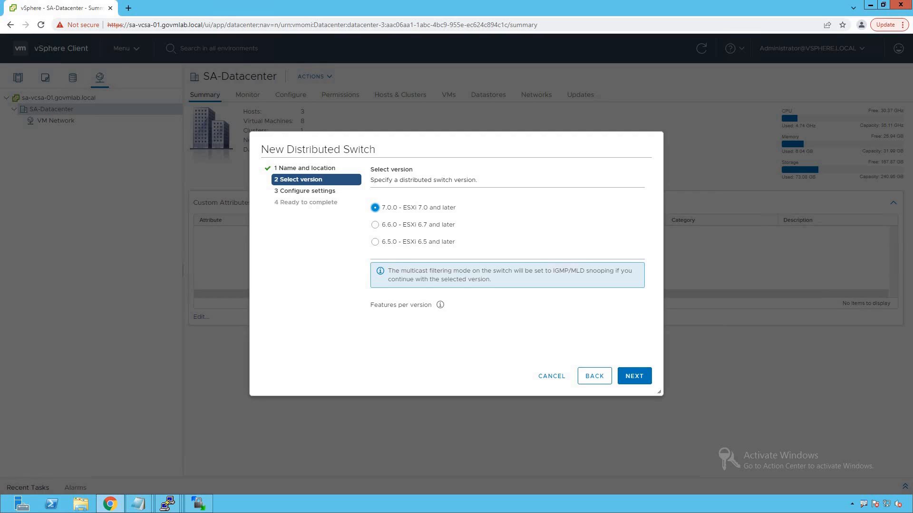
Compare the distributed switch versions 7.0.0, 6.6.0 and 6.5.0 and the ESXi releases each one supports
{"action": "left_click_drag", "start_coordinate": [365, 163], "coordinate": [505, 189]}
{"action": "key", "text": "e"}
{"action": "left_click_drag", "start_coordinate": [367, 201], "coordinate": [404, 215]}
{"action": "left_click_drag", "start_coordinate": [366, 236], "coordinate": [401, 249]}
{"action": "mouse_move", "coordinate": [398, 196]}
{"action": "left_mouse_down"}
{"action": "mouse_move", "coordinate": [430, 210]}
{"action": "mouse_move", "coordinate": [412, 244]}
{"action": "mouse_move", "coordinate": [429, 251]}
{"action": "left_mouse_up"}
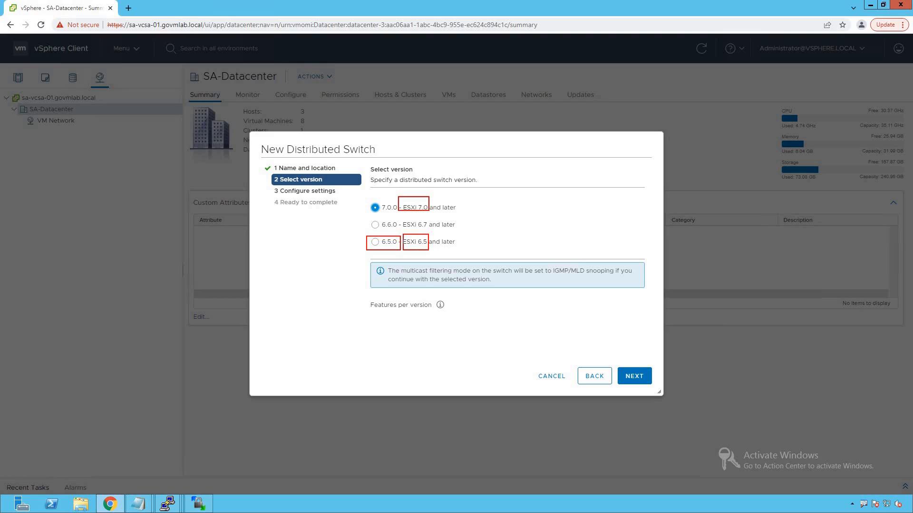
{"action": "key", "text": "e"}
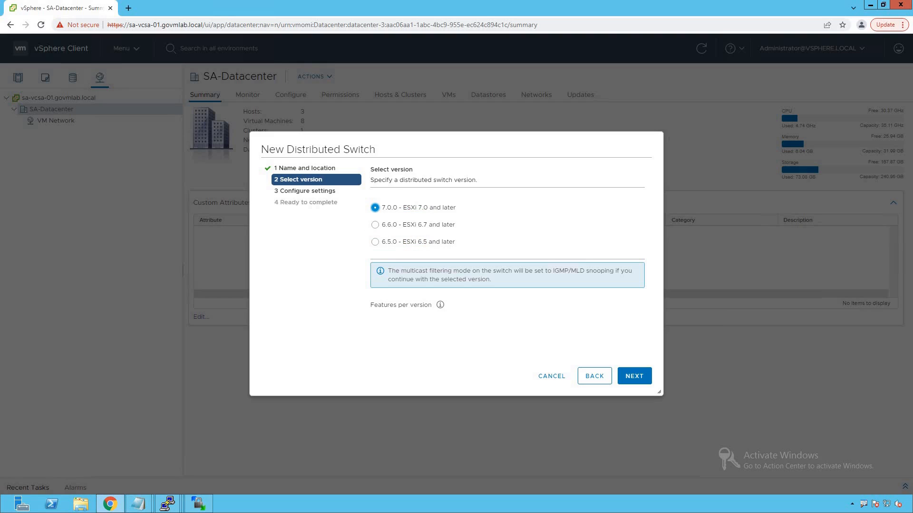
{"action": "left_click_drag", "start_coordinate": [369, 217], "coordinate": [399, 233]}
{"action": "key", "text": "e"}
{"action": "left_click_drag", "start_coordinate": [401, 217], "coordinate": [431, 231]}
{"action": "key", "text": "Escape"}
Open the features-per-version information, review the enhancements of each distributed switch version and close it
{"action": "left_click", "coordinate": [441, 307]}
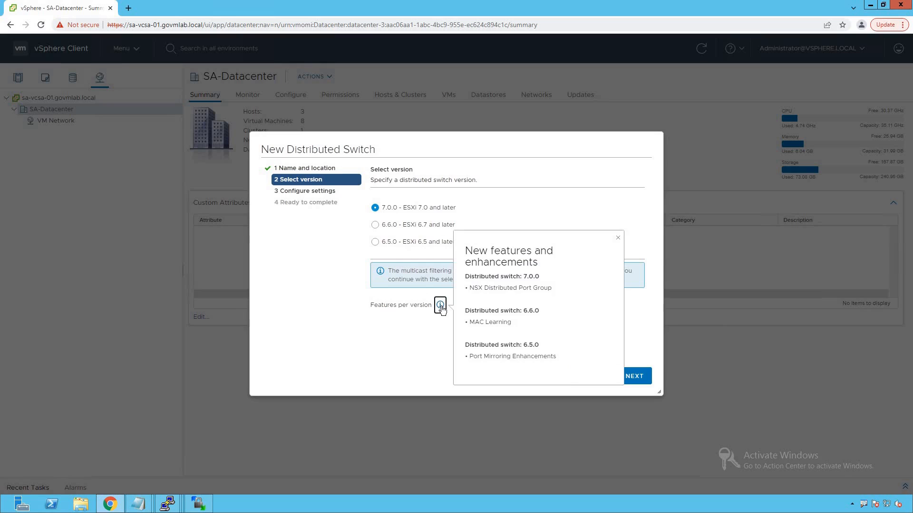
{"action": "key", "text": "ctrl+2"}
{"action": "left_click_drag", "start_coordinate": [458, 273], "coordinate": [563, 300]}
{"action": "mouse_move", "coordinate": [458, 303]}
{"action": "left_mouse_down"}
{"action": "mouse_move", "coordinate": [558, 341]}
{"action": "mouse_move", "coordinate": [559, 328]}
{"action": "left_mouse_up"}
{"action": "left_click_drag", "start_coordinate": [458, 335], "coordinate": [571, 365]}
{"action": "left_click", "coordinate": [617, 237]}
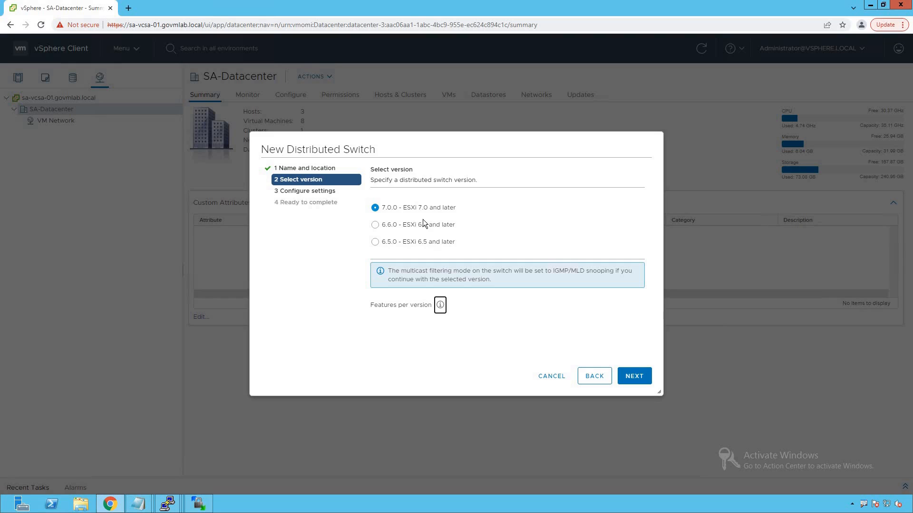
Accept version 7.0.0 - ESXi 7.0 and later for the distributed switch and continue to its settings
{"action": "left_click_drag", "start_coordinate": [360, 198], "coordinate": [464, 214]}
{"action": "key", "text": "Escape"}
{"action": "left_click", "coordinate": [633, 376]}
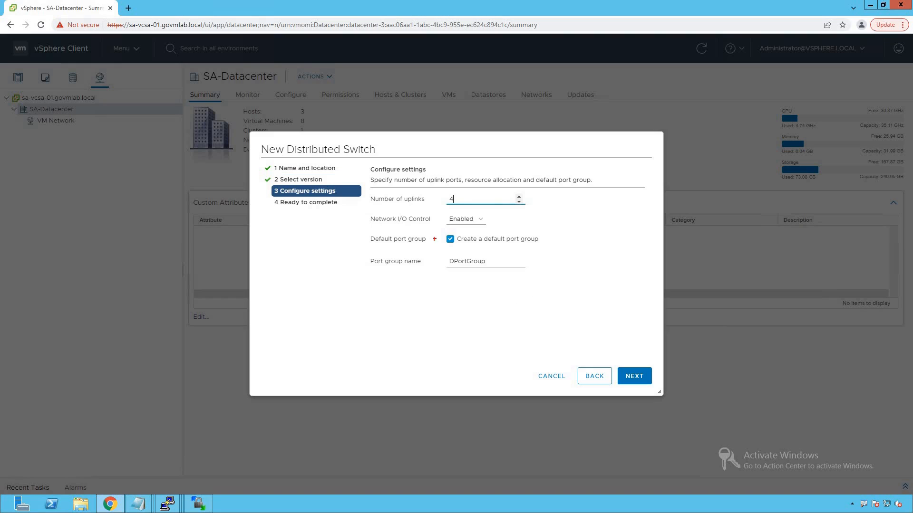
Set the distributed switch's number of uplinks to 2
{"action": "left_click_drag", "start_coordinate": [367, 189], "coordinate": [561, 285]}
{"action": "mouse_move", "coordinate": [367, 189]}
{"action": "left_mouse_down"}
{"action": "mouse_move", "coordinate": [403, 206]}
{"action": "mouse_move", "coordinate": [539, 209]}
{"action": "left_mouse_up"}
{"action": "key", "text": "BackSpace"}
{"action": "type", "text": "2"}
Check the Network I/O Control options and the default port group setting of the new distributed switch
{"action": "left_click_drag", "start_coordinate": [363, 210], "coordinate": [504, 230]}
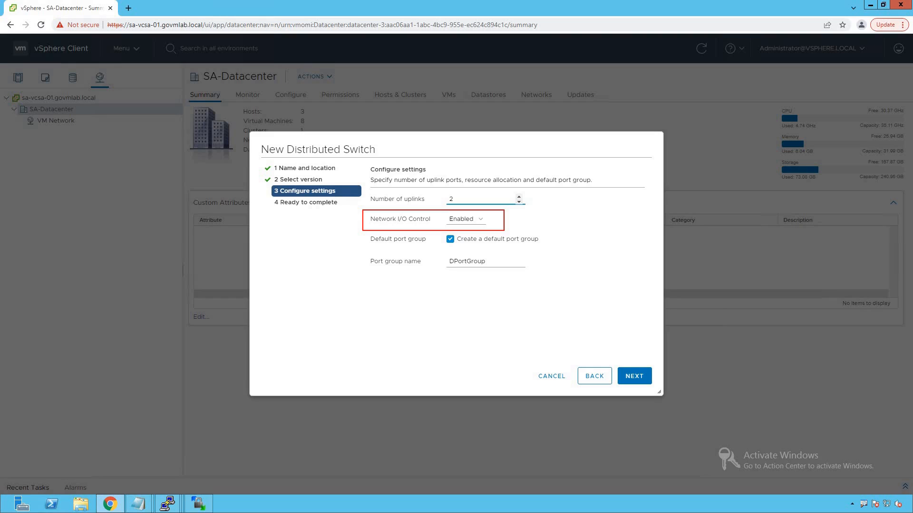
{"action": "left_click", "coordinate": [481, 220]}
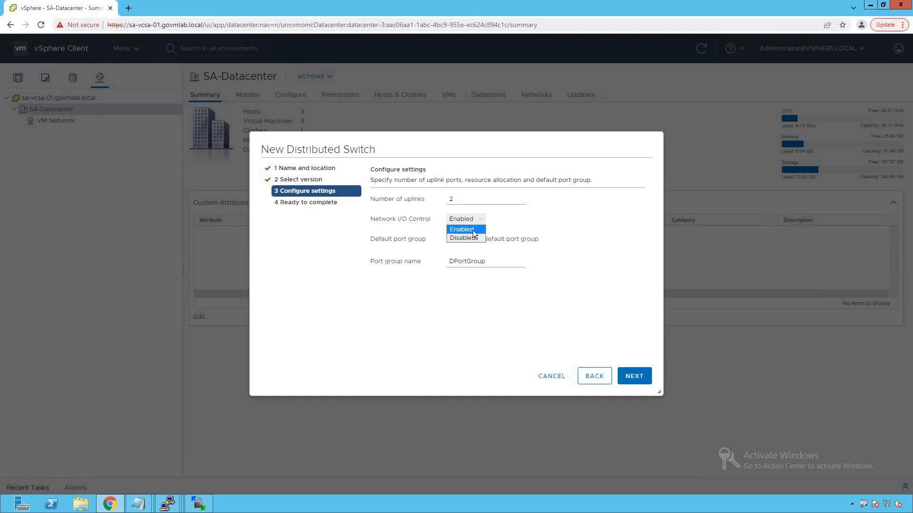
{"action": "left_click", "coordinate": [513, 231]}
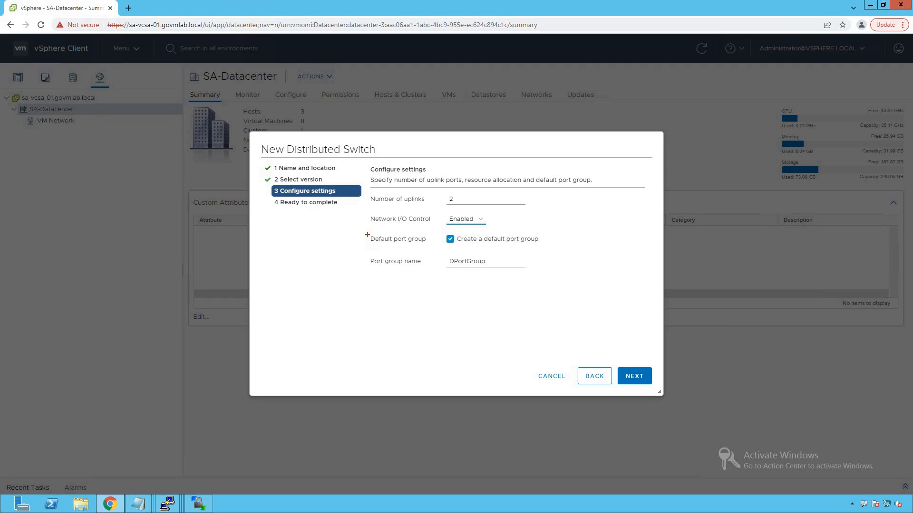
{"action": "left_click_drag", "start_coordinate": [562, 251], "coordinate": [564, 248]}
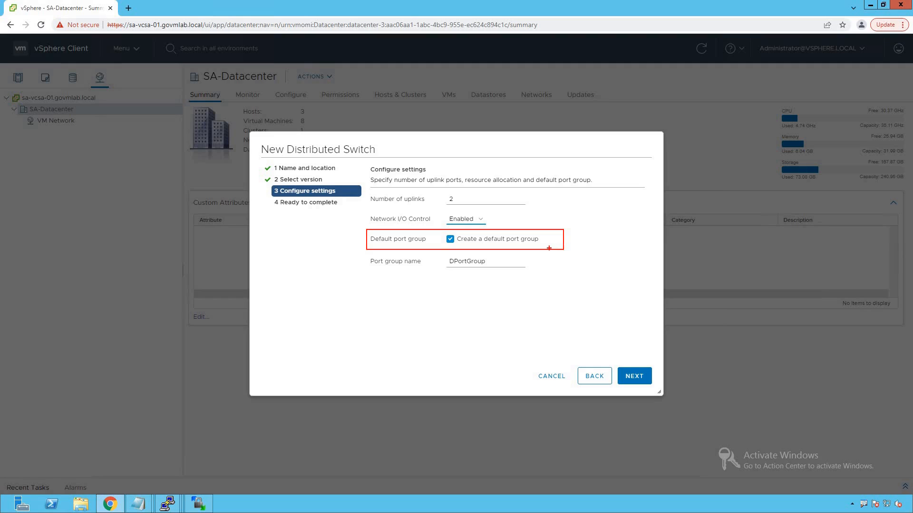
{"action": "key", "text": "Escape"}
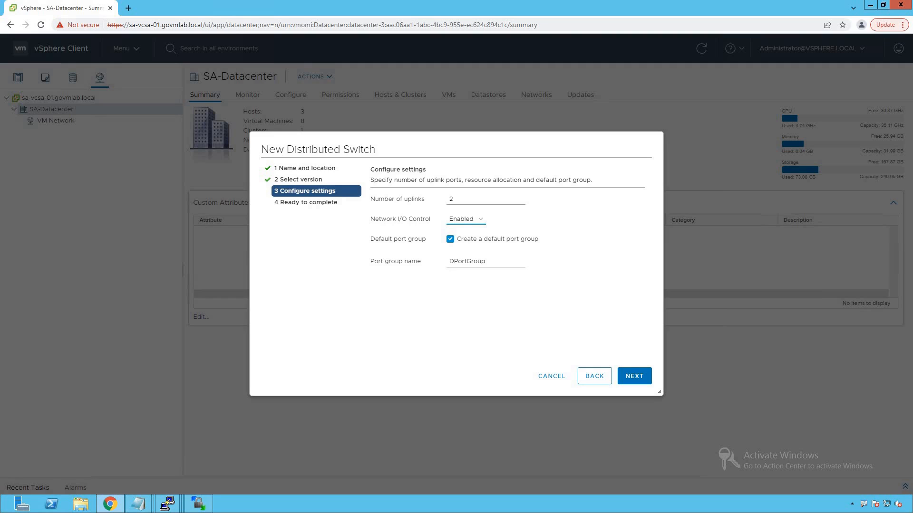
Switch default port group creation off to examine the port group name setting, and switch it back on
{"action": "mouse_move", "coordinate": [364, 228]}
{"action": "left_mouse_down"}
{"action": "mouse_move", "coordinate": [428, 247]}
{"action": "mouse_move", "coordinate": [547, 248]}
{"action": "left_mouse_up"}
{"action": "key", "text": "Escape"}
{"action": "mouse_move", "coordinate": [365, 251]}
{"action": "left_mouse_down"}
{"action": "mouse_move", "coordinate": [452, 274]}
{"action": "mouse_move", "coordinate": [543, 273]}
{"action": "left_mouse_up"}
{"action": "key", "text": "Escape"}
{"action": "left_click", "coordinate": [449, 239]}
{"action": "key", "text": "ctrl+2"}
{"action": "mouse_move", "coordinate": [366, 252]}
{"action": "left_mouse_down"}
{"action": "mouse_move", "coordinate": [469, 281]}
{"action": "mouse_move", "coordinate": [548, 287]}
{"action": "left_mouse_up"}
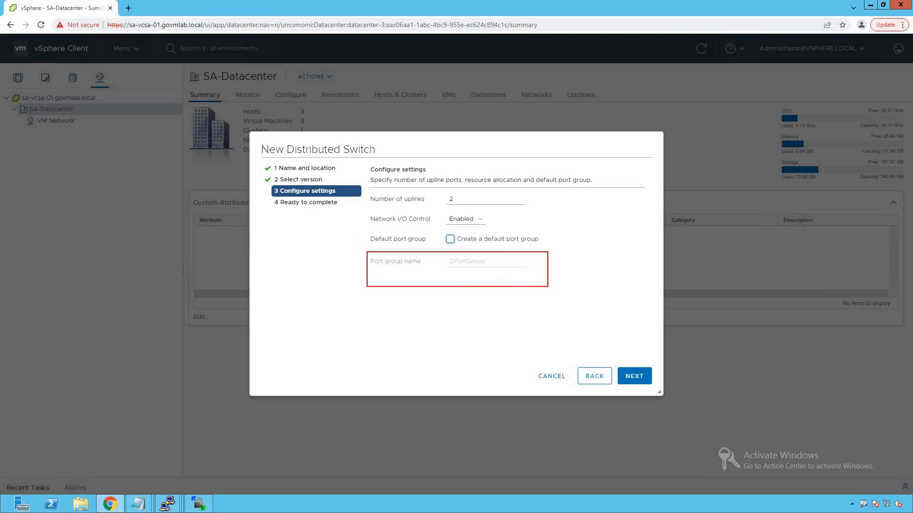
{"action": "key", "text": "Escape"}
{"action": "left_click", "coordinate": [450, 241]}
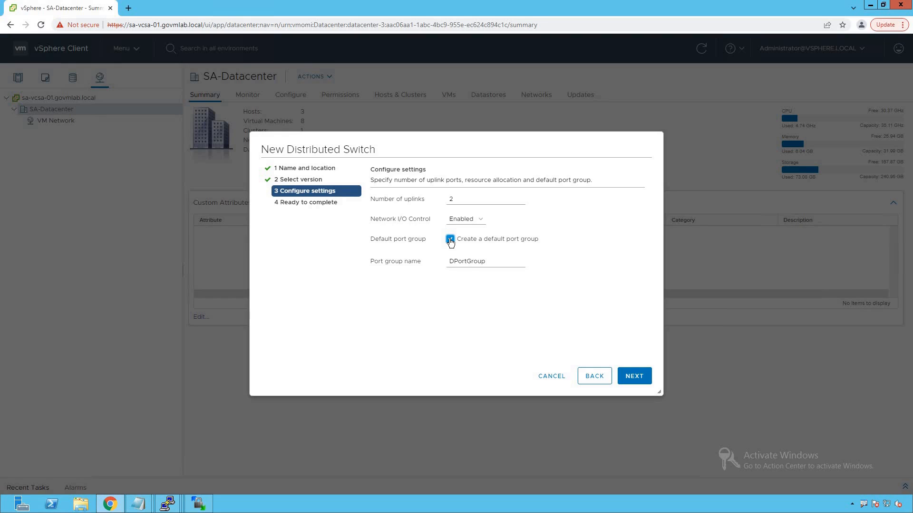
Name the default port group dvpg-vm-network and continue to the final review of the distributed switch
{"action": "left_click_drag", "start_coordinate": [485, 262], "coordinate": [447, 261]}
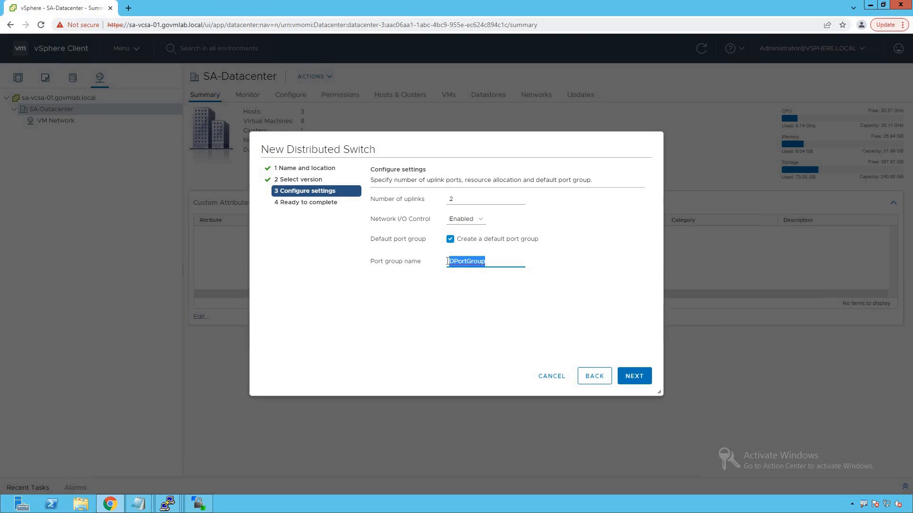
{"action": "type", "text": "dvpg-vm-network"}
{"action": "left_click", "coordinate": [638, 376]}
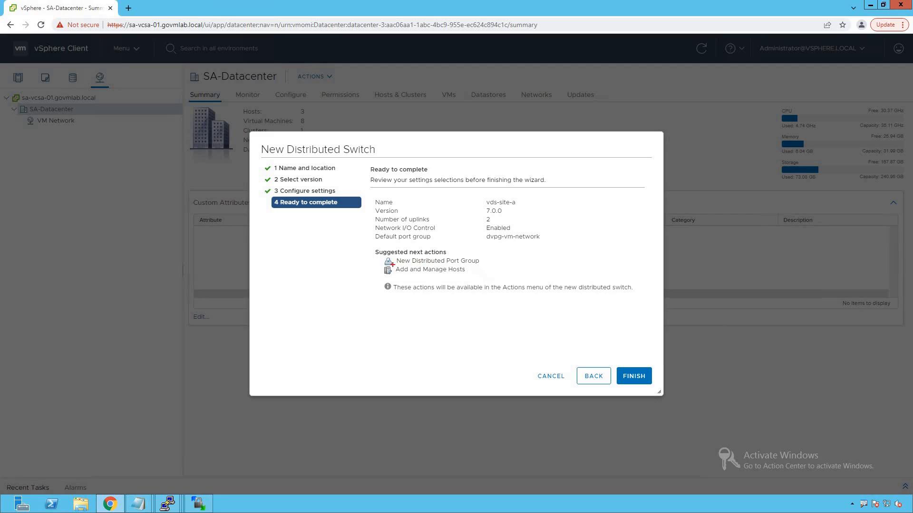
Review the suggested next actions, finish creating the distributed switch vds-site-a and check its recent tasks
{"action": "mouse_move", "coordinate": [375, 263]}
{"action": "left_mouse_down"}
{"action": "mouse_move", "coordinate": [427, 280]}
{"action": "mouse_move", "coordinate": [481, 280]}
{"action": "left_mouse_up"}
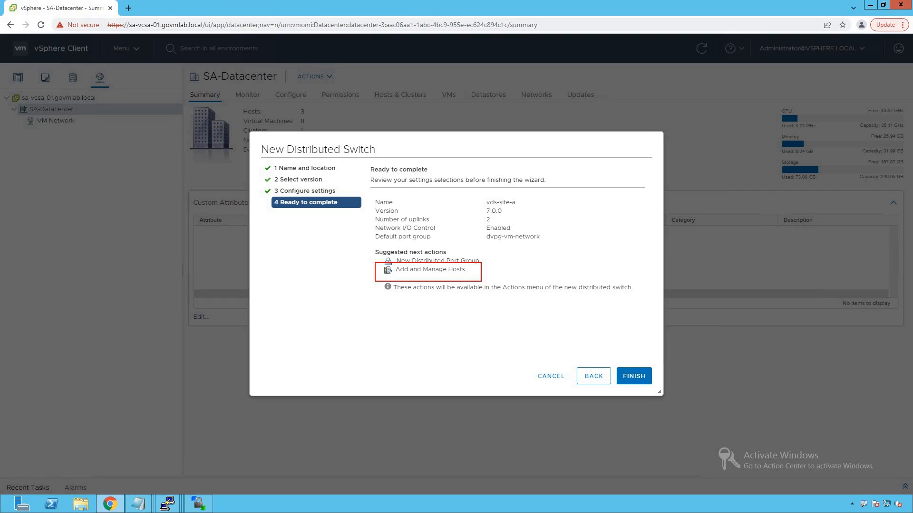
{"action": "key", "text": "e"}
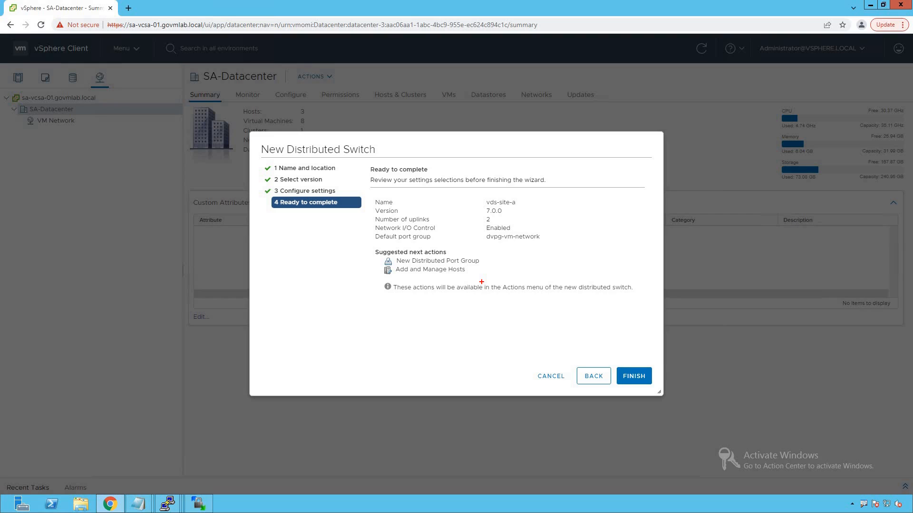
{"action": "key", "text": "Escape"}
{"action": "left_click", "coordinate": [635, 377]}
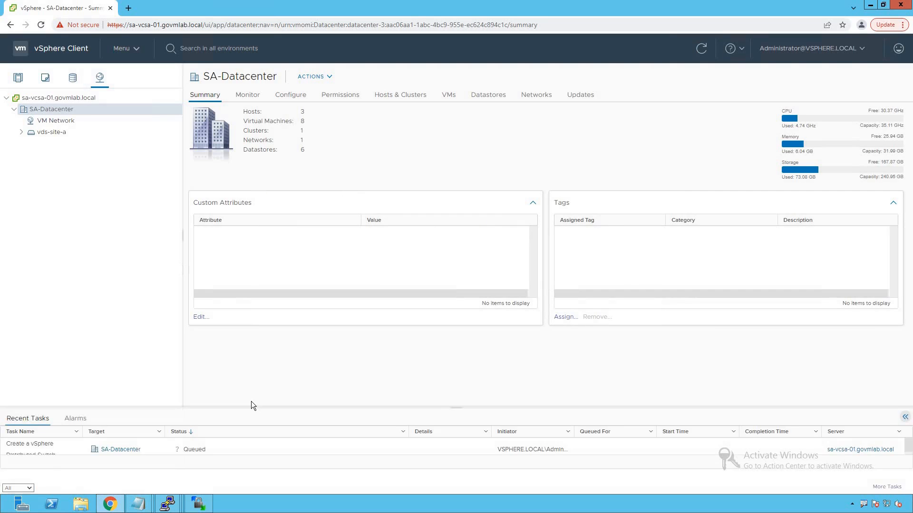
{"action": "mouse_move", "coordinate": [1, 423]}
{"action": "left_mouse_down"}
{"action": "mouse_move", "coordinate": [28, 444]}
{"action": "mouse_move", "coordinate": [188, 462]}
{"action": "mouse_move", "coordinate": [897, 463]}
{"action": "left_mouse_up"}
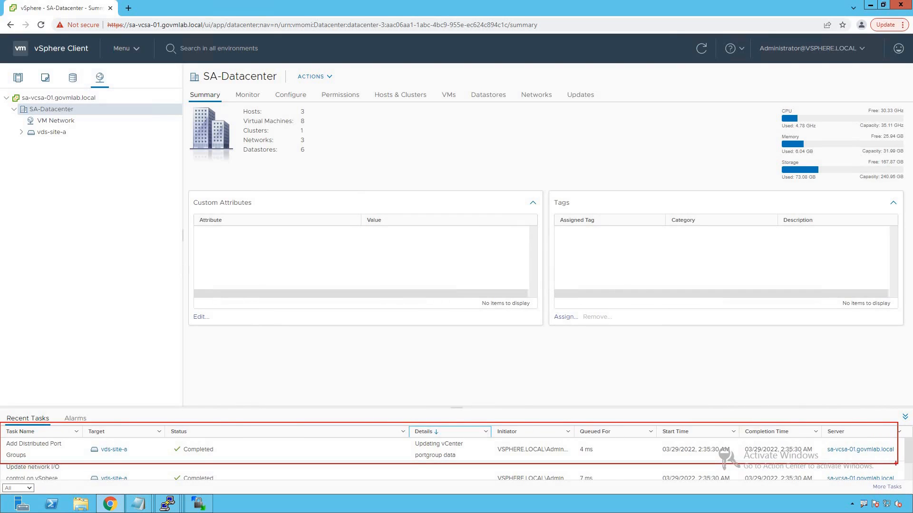
{"action": "left_click", "coordinate": [904, 417]}
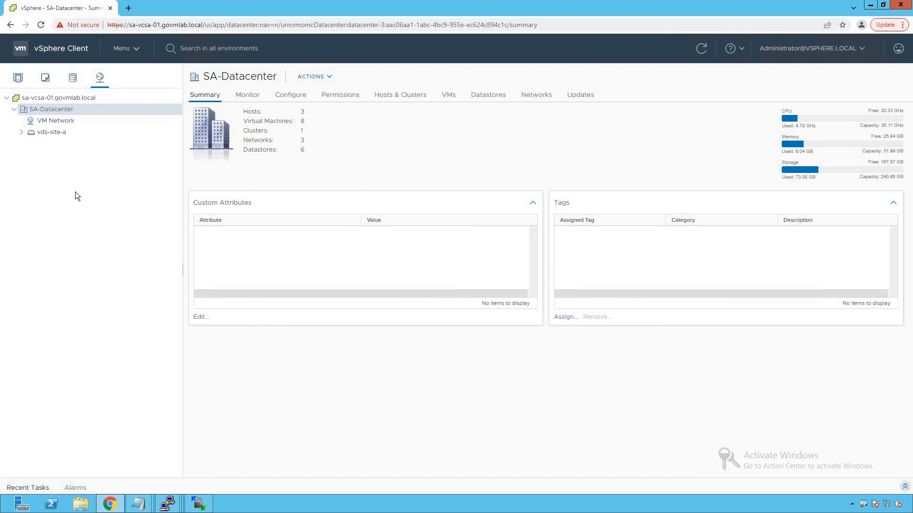
Expand vds-site-a in the networking inventory and examine its dvpg-vm-network port group and its uplink port group
{"action": "left_click_drag", "start_coordinate": [14, 124], "coordinate": [93, 147]}
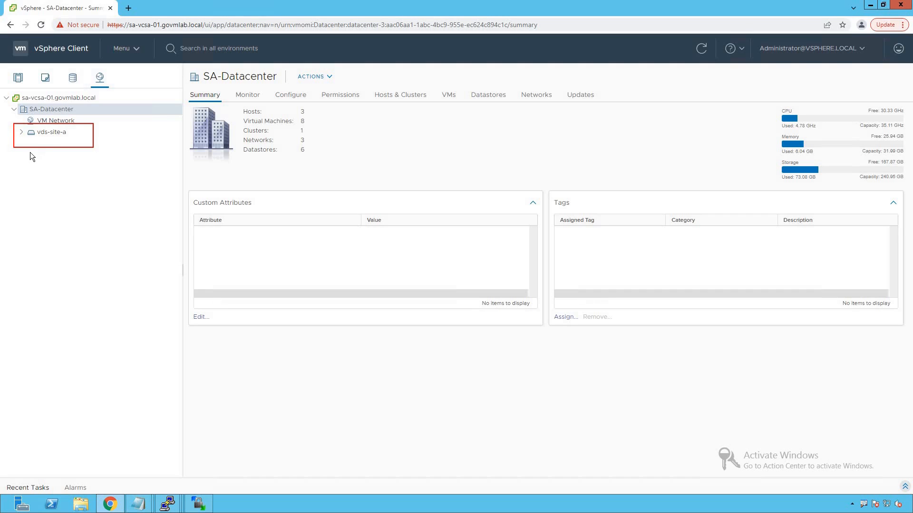
{"action": "left_click", "coordinate": [21, 132]}
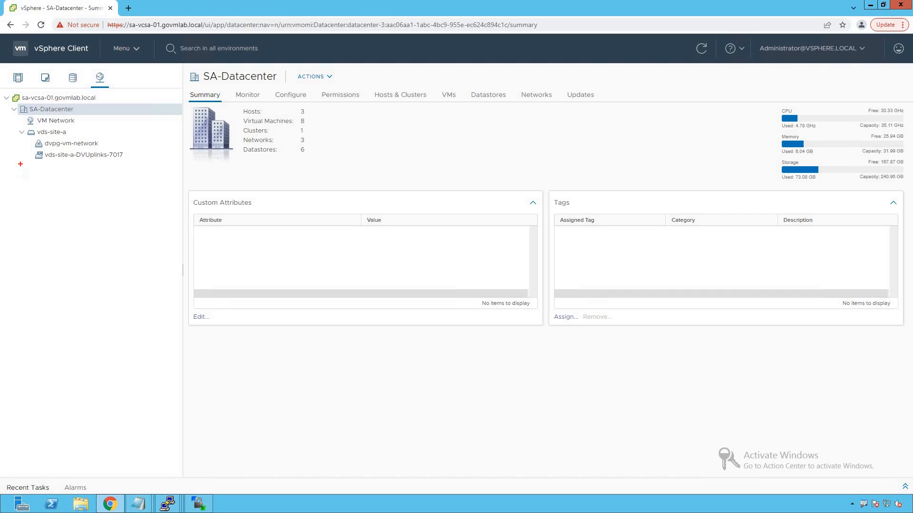
{"action": "mouse_move", "coordinate": [23, 138]}
{"action": "left_mouse_down"}
{"action": "mouse_move", "coordinate": [103, 167]}
{"action": "mouse_move", "coordinate": [141, 167]}
{"action": "left_mouse_up"}
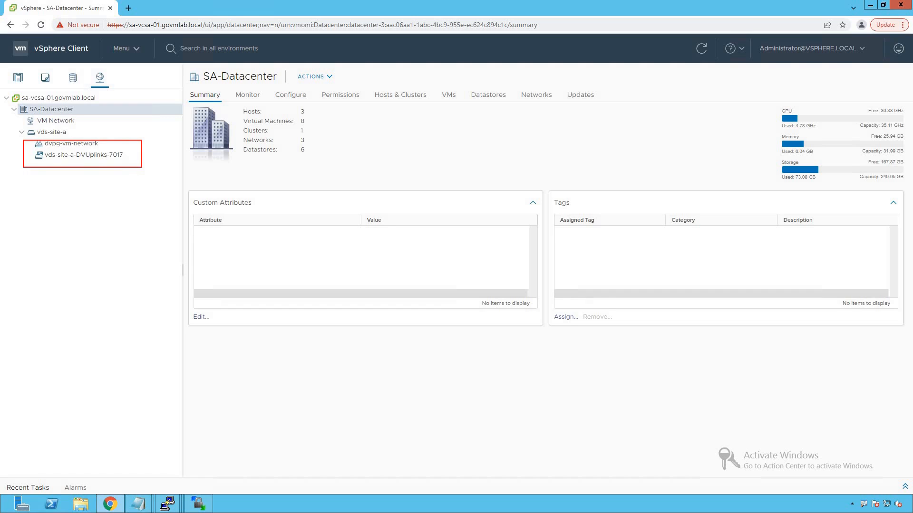
{"action": "key", "text": "Escape"}
{"action": "key", "text": "ctrl+2"}
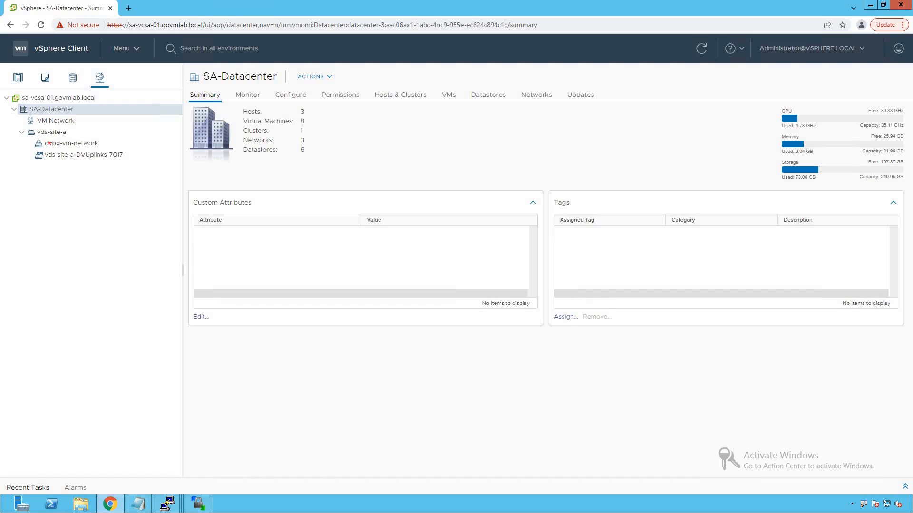
{"action": "left_click_drag", "start_coordinate": [29, 137], "coordinate": [109, 147]}
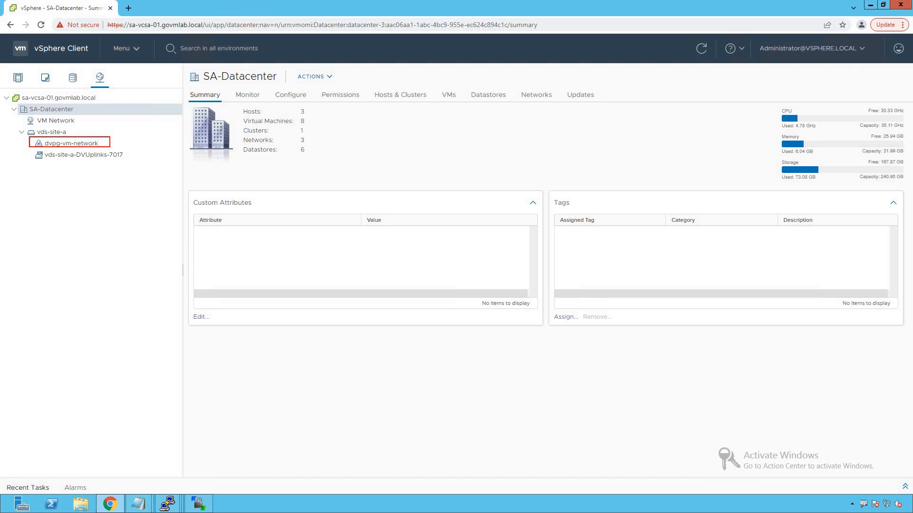
{"action": "key", "text": "Escape"}
{"action": "left_click_drag", "start_coordinate": [31, 148], "coordinate": [144, 165]}
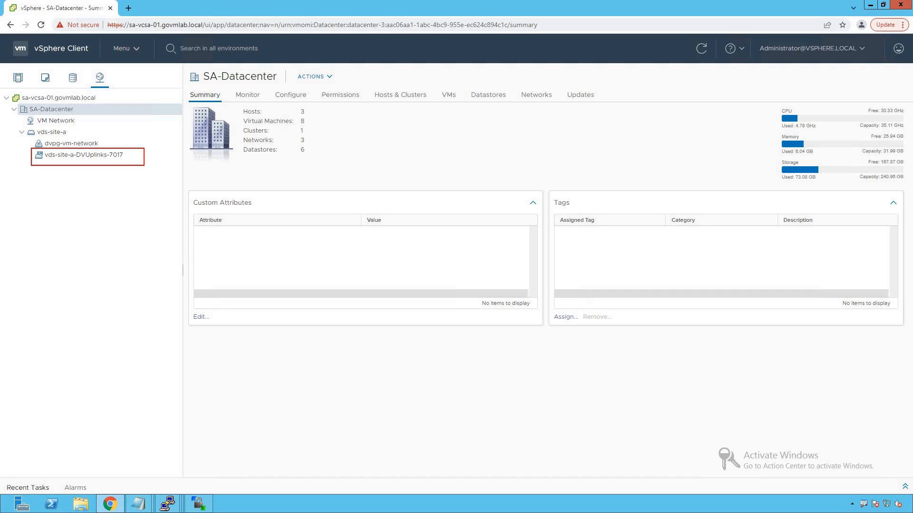
{"action": "key", "text": "e"}
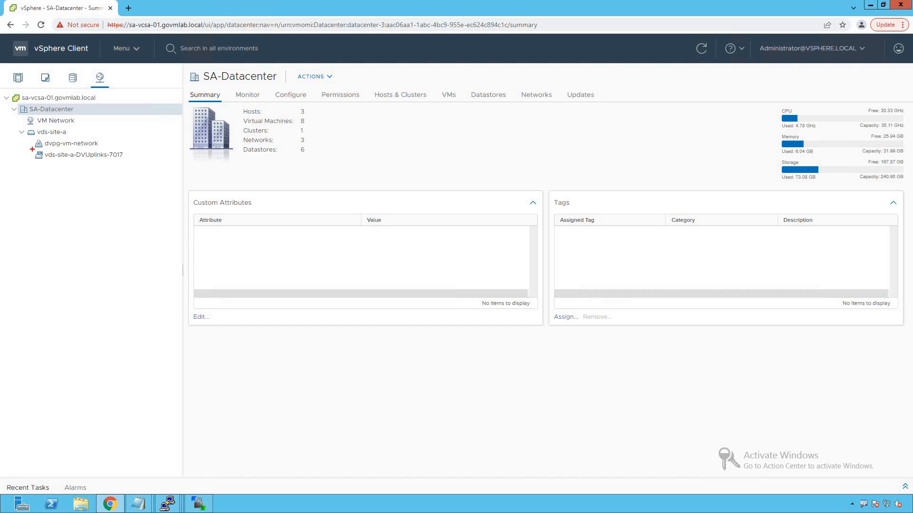
{"action": "left_click_drag", "start_coordinate": [32, 149], "coordinate": [139, 165]}
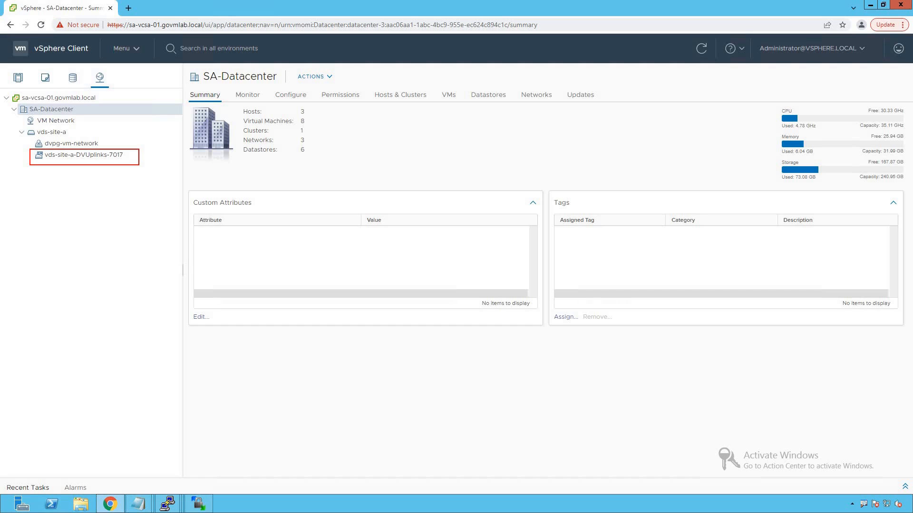
{"action": "key", "text": "e"}
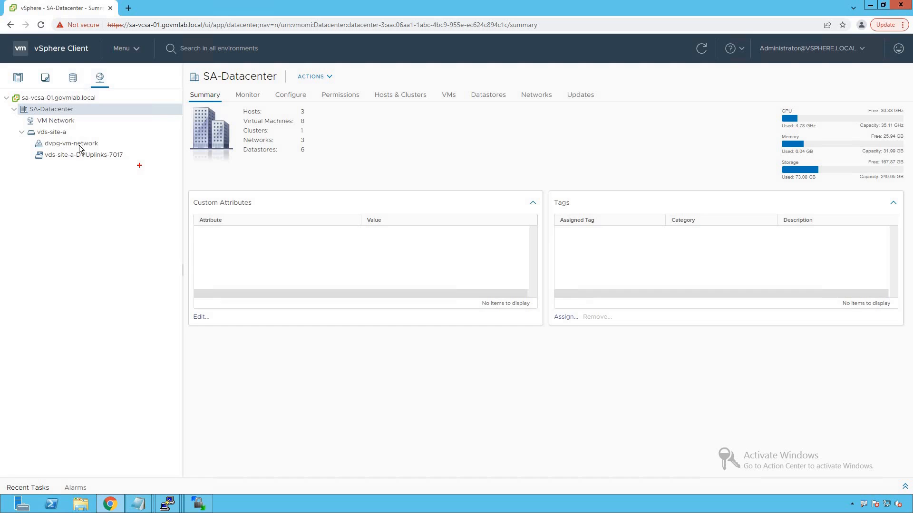
Open vds-site-a and compare the port count in its switch details with its list of ports
{"action": "left_click", "coordinate": [52, 133]}
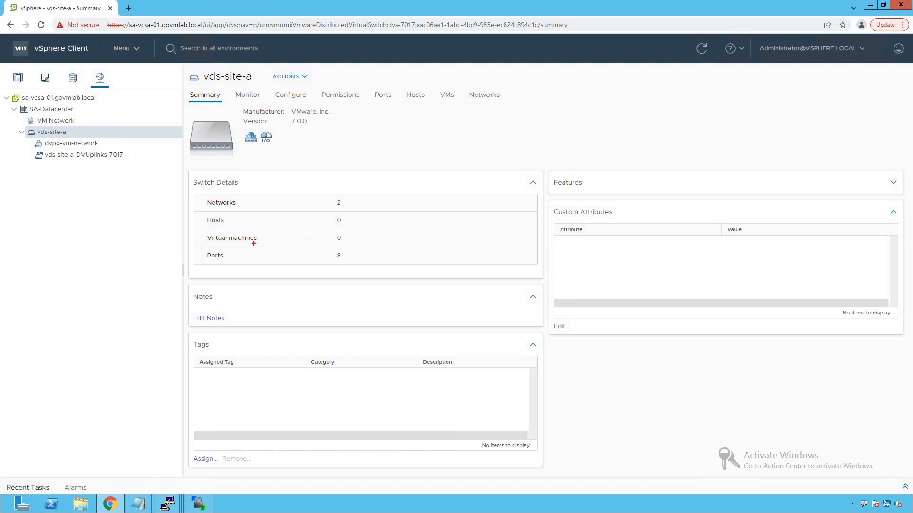
{"action": "mouse_move", "coordinate": [200, 247]}
{"action": "left_mouse_down"}
{"action": "mouse_move", "coordinate": [271, 264]}
{"action": "mouse_move", "coordinate": [371, 265]}
{"action": "left_mouse_up"}
{"action": "left_click", "coordinate": [383, 95]}
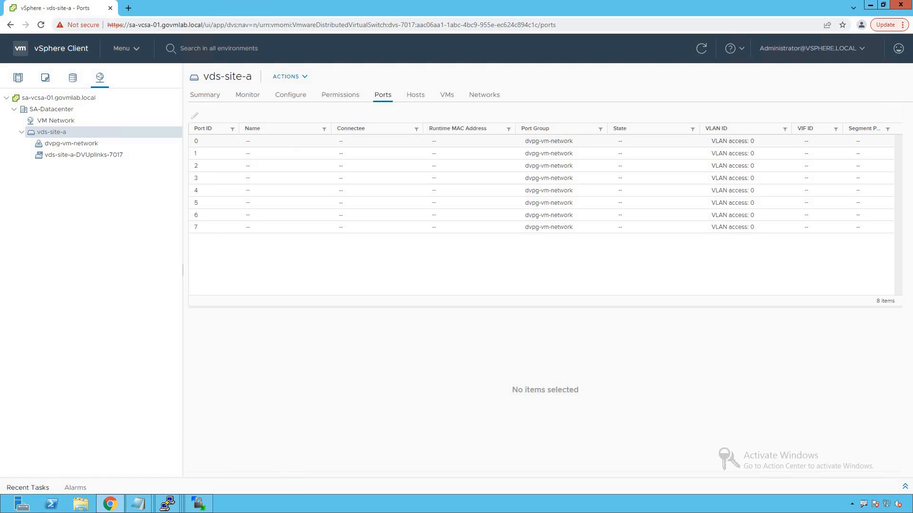
{"action": "left_click_drag", "start_coordinate": [191, 124], "coordinate": [196, 163]}
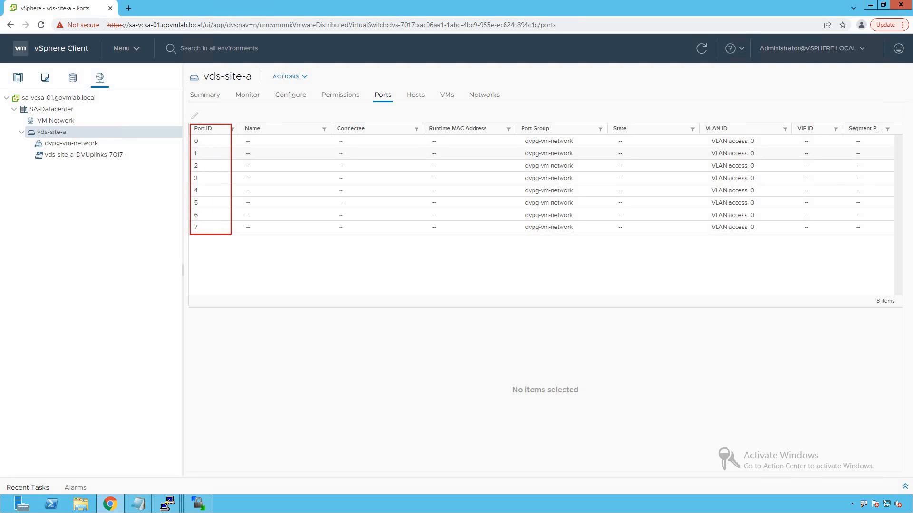
{"action": "left_click_drag", "start_coordinate": [205, 140], "coordinate": [230, 136]}
{"action": "left_click_drag", "start_coordinate": [205, 230], "coordinate": [223, 248]}
{"action": "key", "text": "Escape"}
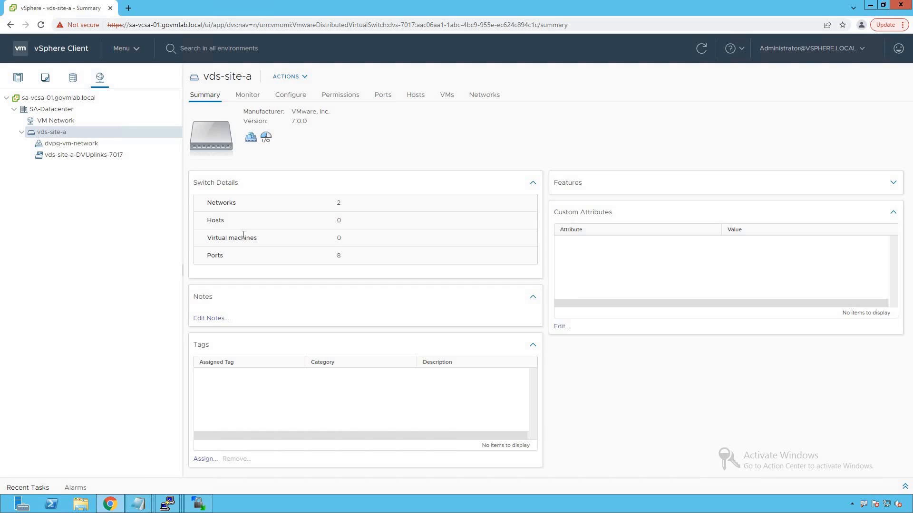
{"action": "left_click_drag", "start_coordinate": [202, 243], "coordinate": [355, 264]}
{"action": "key", "text": "Escape"}
{"action": "left_click", "coordinate": [383, 97]}
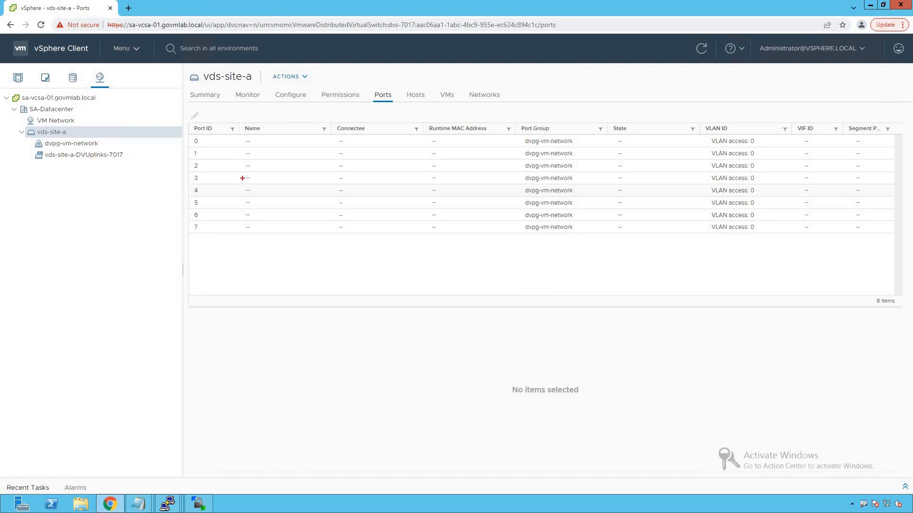
{"action": "left_click_drag", "start_coordinate": [239, 122], "coordinate": [331, 230]}
Return to the summary of vds-site-a and review its supported features, from Network I/O Control to Health check
{"action": "left_click", "coordinate": [198, 95]}
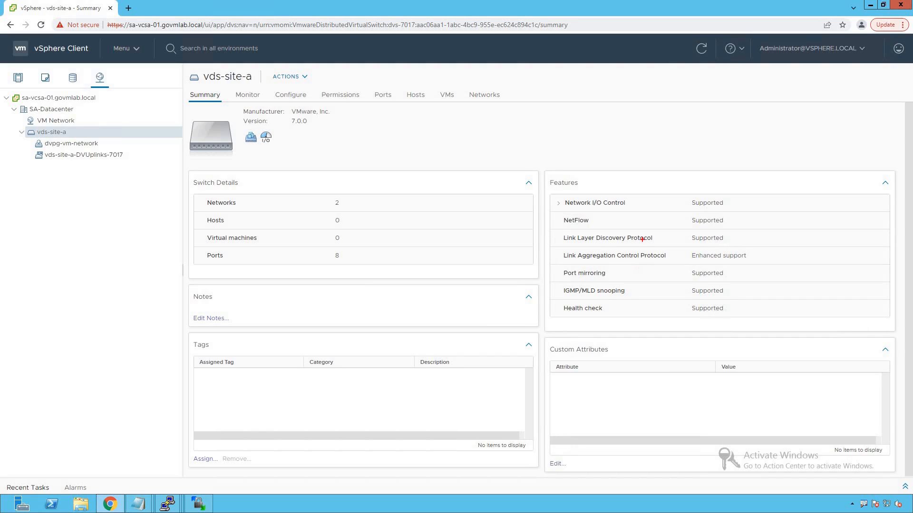
{"action": "left_click_drag", "start_coordinate": [553, 195], "coordinate": [739, 212]}
{"action": "mouse_move", "coordinate": [562, 211]}
{"action": "left_mouse_down"}
{"action": "mouse_move", "coordinate": [630, 230]}
{"action": "mouse_move", "coordinate": [732, 232]}
{"action": "left_mouse_up"}
{"action": "left_click_drag", "start_coordinate": [559, 228], "coordinate": [678, 265]}
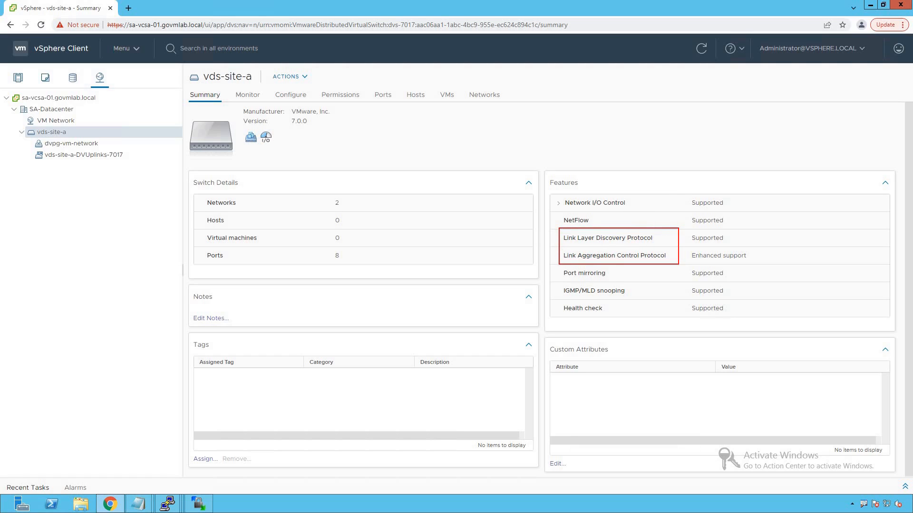
{"action": "mouse_move", "coordinate": [555, 261]}
{"action": "left_mouse_down"}
{"action": "mouse_move", "coordinate": [653, 305]}
{"action": "mouse_move", "coordinate": [740, 316]}
{"action": "left_mouse_up"}
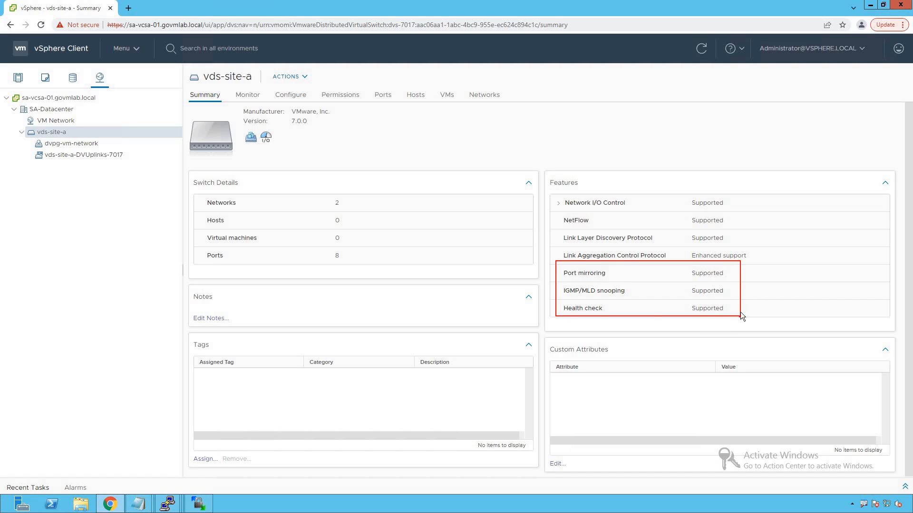
Check the issues, triggered alarms and tasks of vds-site-a, rearranging the task list so the task names are readable
{"action": "left_click", "coordinate": [248, 95]}
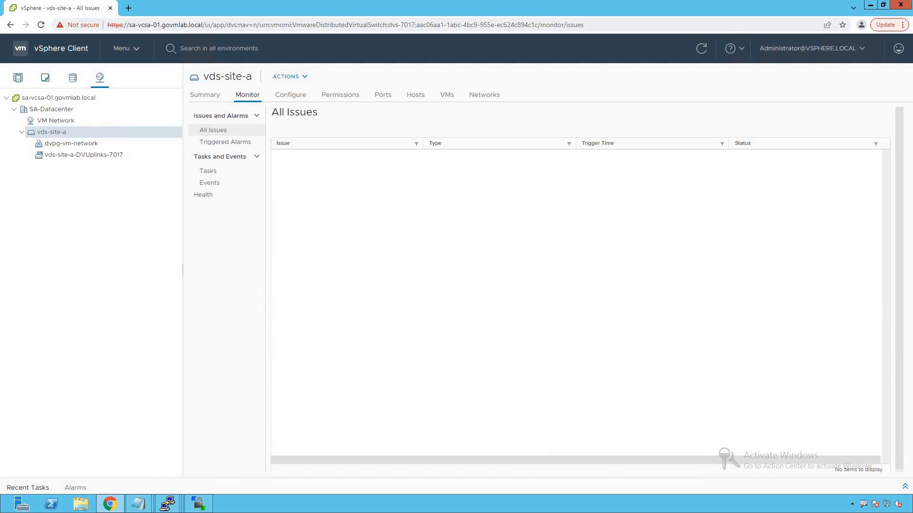
{"action": "left_click_drag", "start_coordinate": [189, 111], "coordinate": [268, 151]}
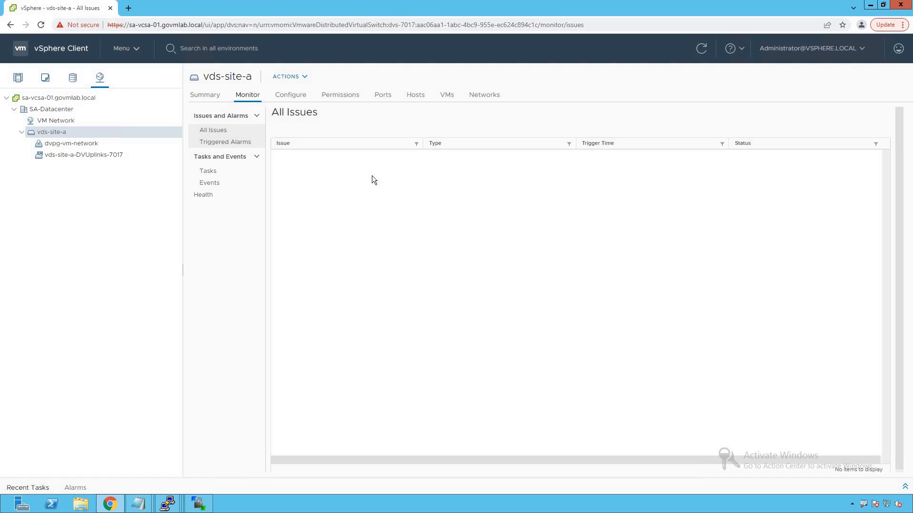
{"action": "left_click", "coordinate": [237, 147]}
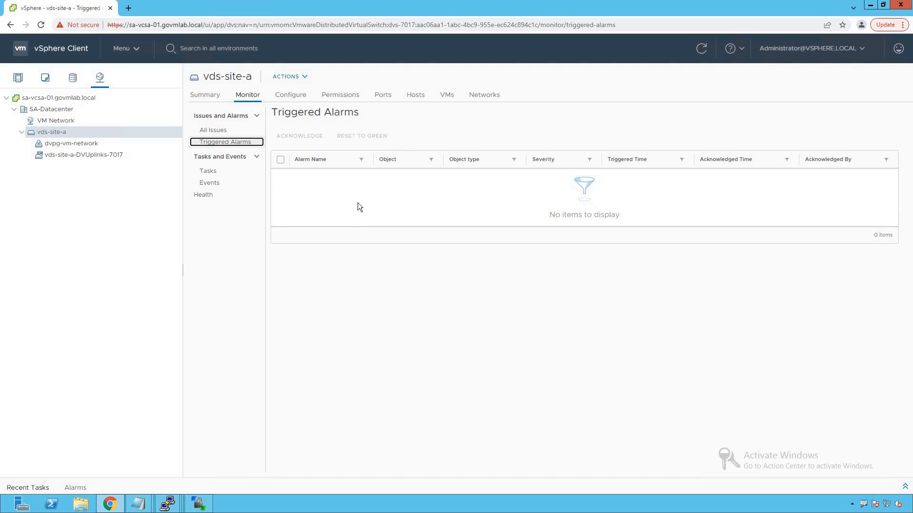
{"action": "left_click", "coordinate": [209, 171]}
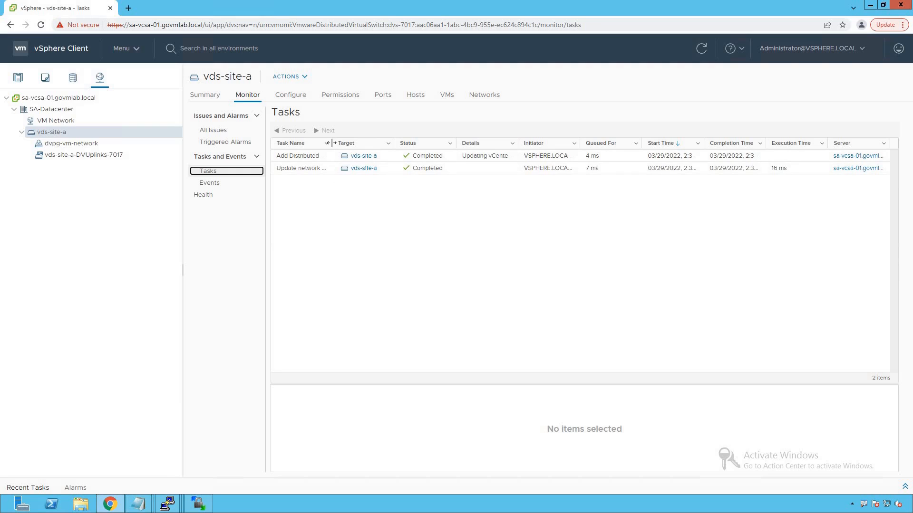
{"action": "left_click_drag", "start_coordinate": [331, 143], "coordinate": [330, 143]}
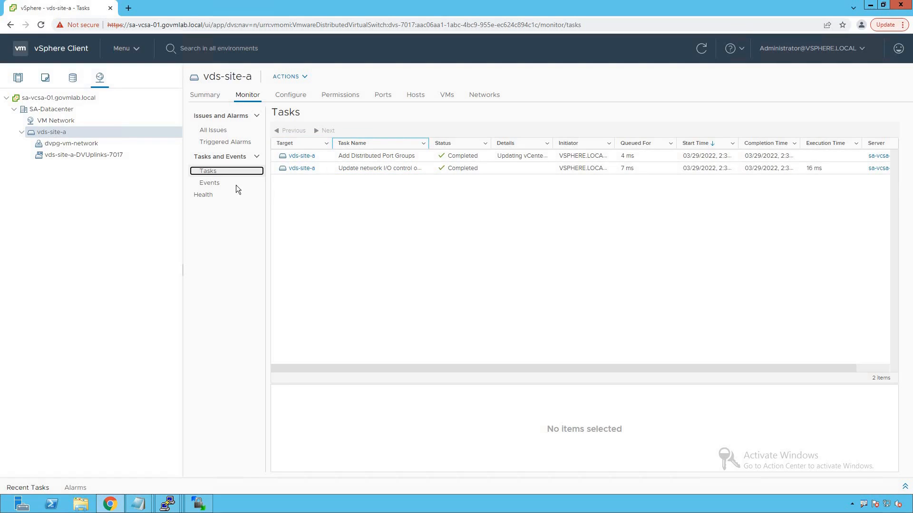
Open the events of vds-site-a, enlarge the details area and inspect the new ports and Add Distributed Port Groups events
{"action": "left_click", "coordinate": [211, 184]}
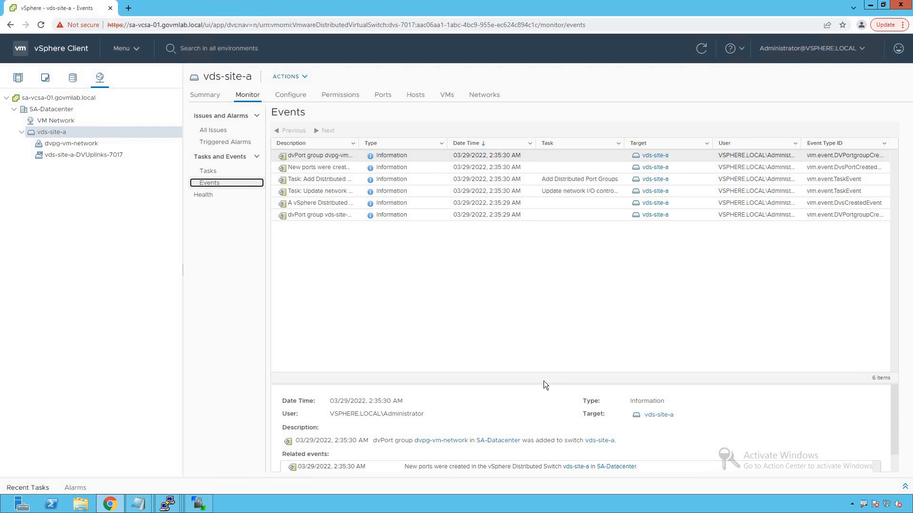
{"action": "left_click_drag", "start_coordinate": [547, 383], "coordinate": [550, 270]}
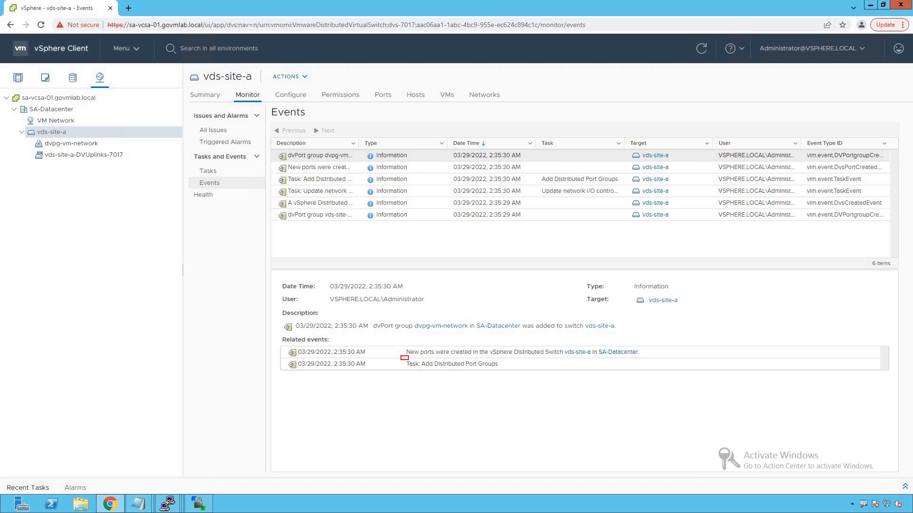
{"action": "left_click", "coordinate": [434, 171]}
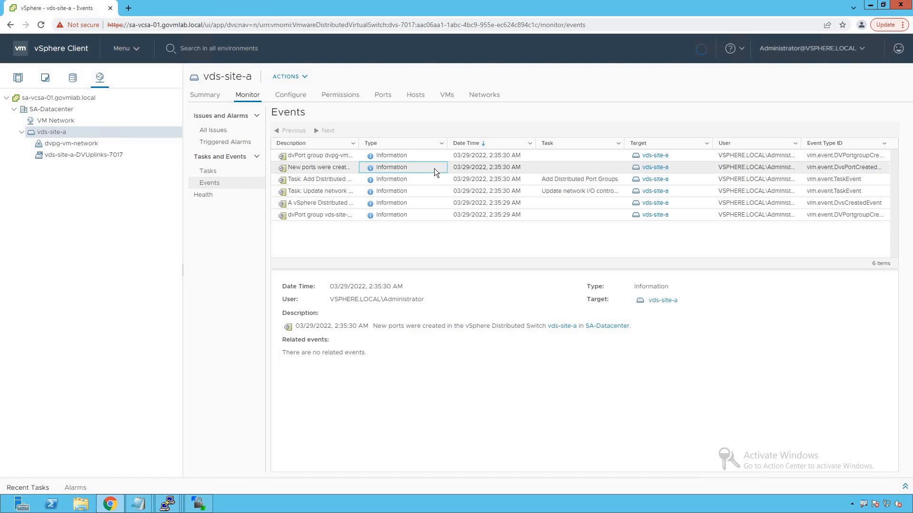
{"action": "left_click", "coordinate": [435, 184]}
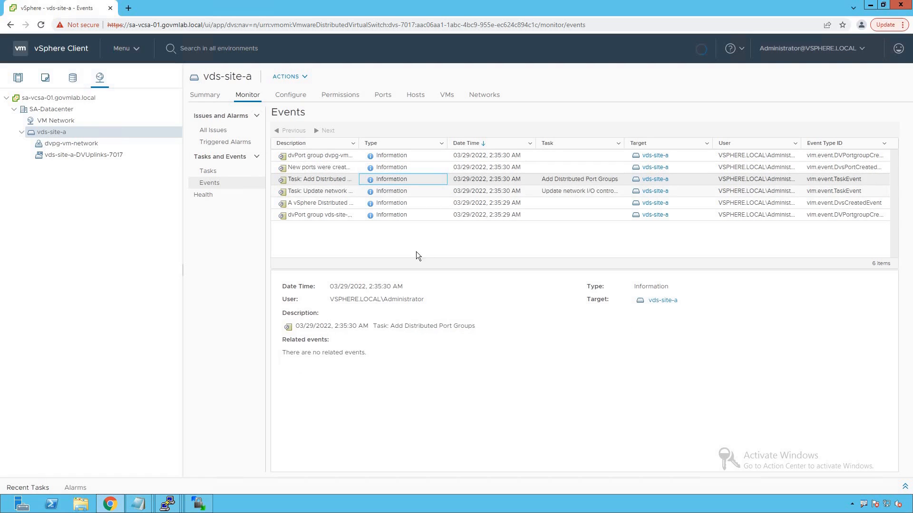
Inspect the Update network I/O control event and check the host member health status of vds-site-a
{"action": "left_click", "coordinate": [423, 195]}
{"action": "left_click", "coordinate": [209, 196]}
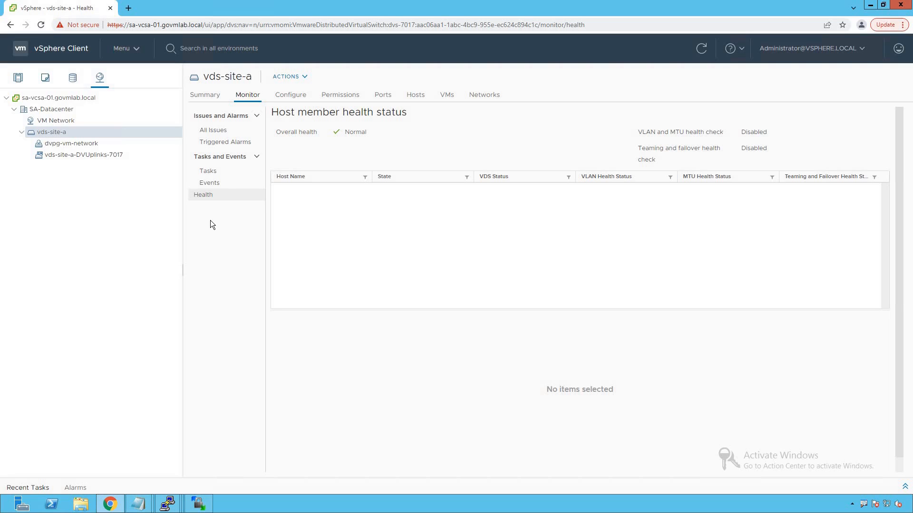
Review the configured properties of vds-site-a, covering the general, advanced, discovery protocol and administrator contact settings
{"action": "left_click", "coordinate": [291, 95]}
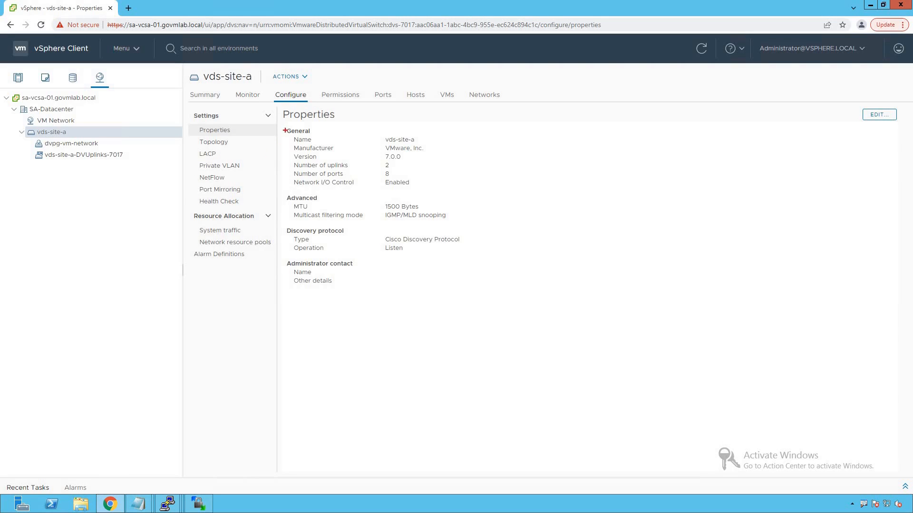
{"action": "left_click_drag", "start_coordinate": [189, 123], "coordinate": [275, 136]}
{"action": "mouse_move", "coordinate": [287, 132]}
{"action": "left_mouse_down"}
{"action": "mouse_move", "coordinate": [421, 157]}
{"action": "mouse_move", "coordinate": [447, 190]}
{"action": "left_mouse_up"}
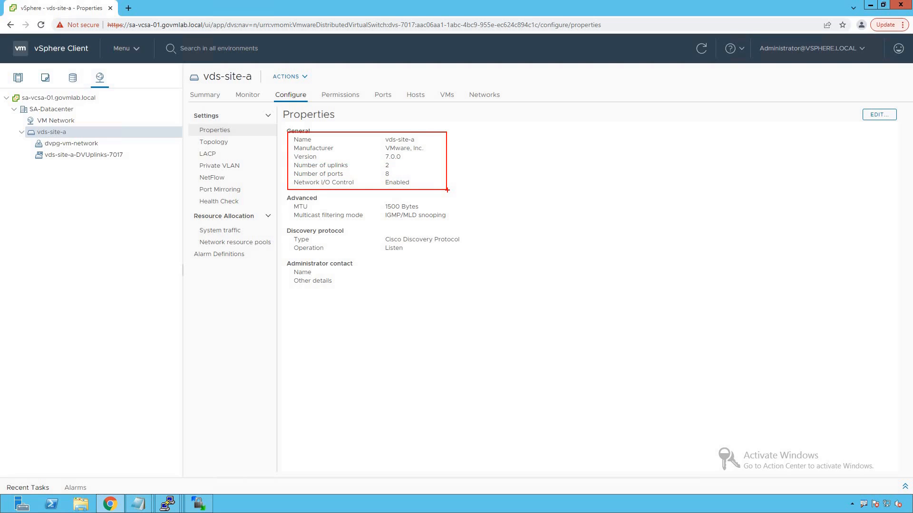
{"action": "key", "text": "e"}
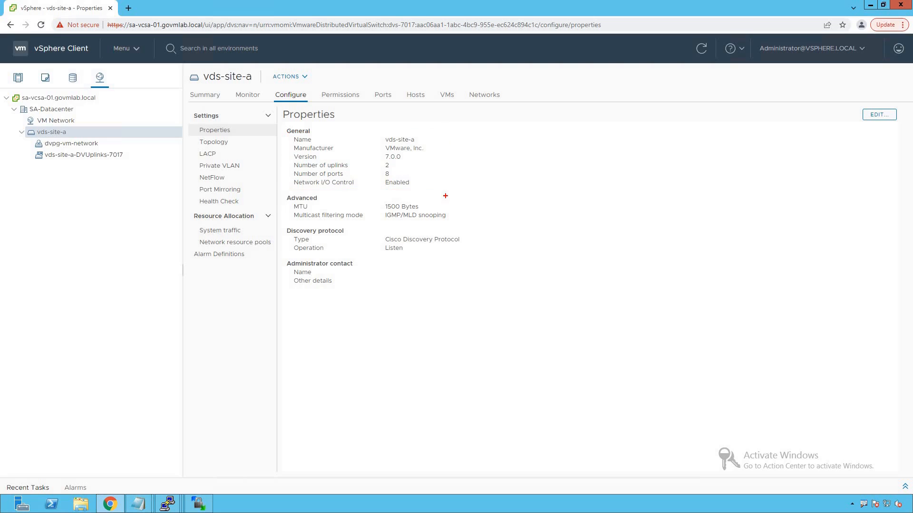
{"action": "mouse_move", "coordinate": [276, 193]}
{"action": "left_mouse_down"}
{"action": "mouse_move", "coordinate": [368, 221]}
{"action": "mouse_move", "coordinate": [466, 227]}
{"action": "left_mouse_up"}
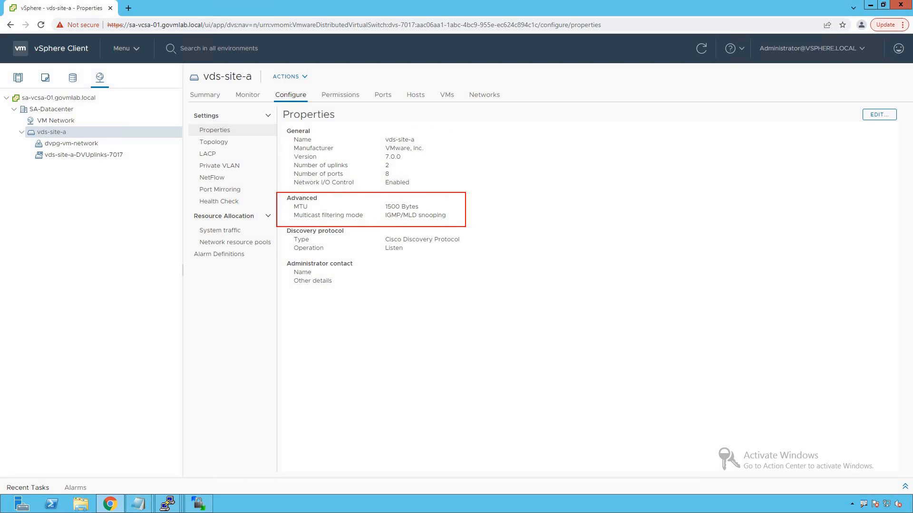
{"action": "key", "text": "e"}
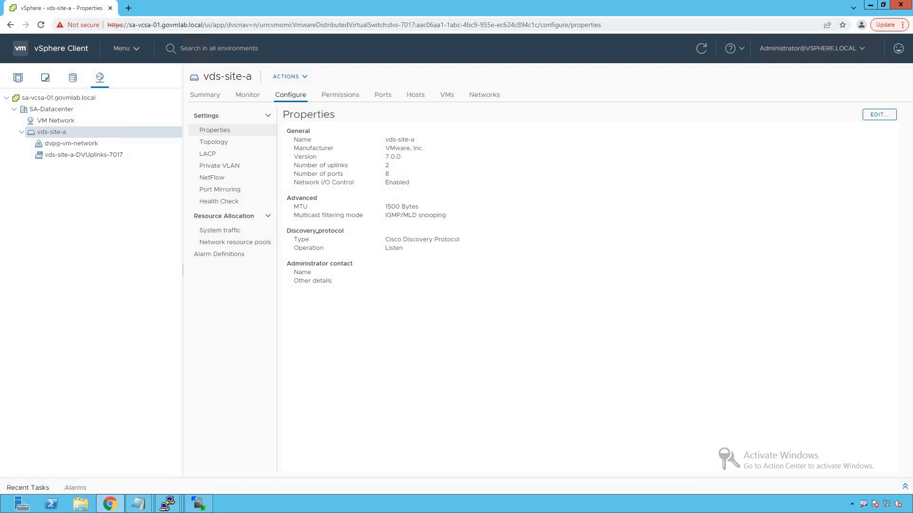
{"action": "mouse_move", "coordinate": [284, 222]}
{"action": "left_mouse_down"}
{"action": "mouse_move", "coordinate": [368, 254]}
{"action": "mouse_move", "coordinate": [481, 257]}
{"action": "left_mouse_up"}
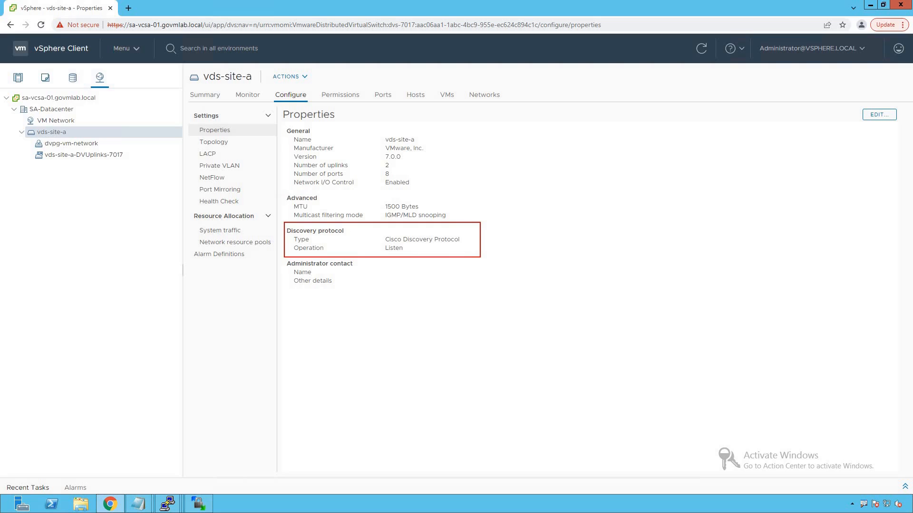
{"action": "key", "text": "e"}
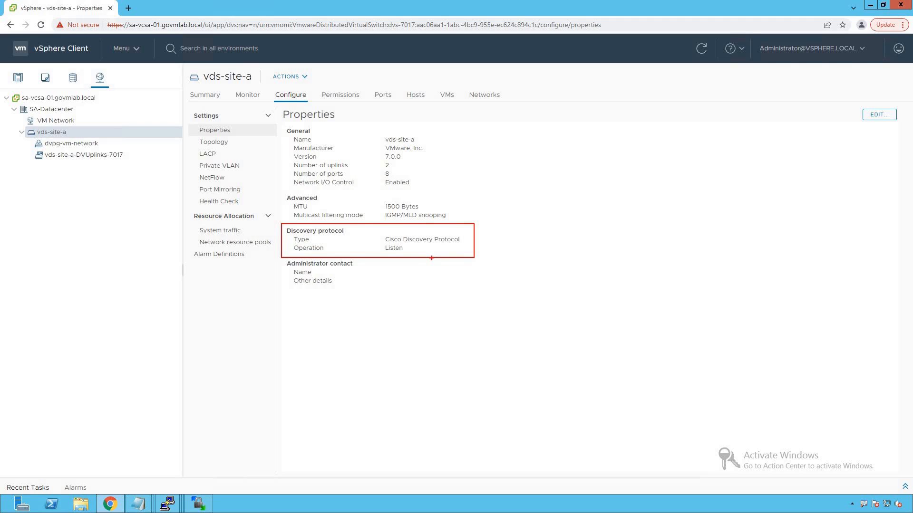
{"action": "left_click_drag", "start_coordinate": [401, 256], "coordinate": [416, 271]}
{"action": "key", "text": "Escape"}
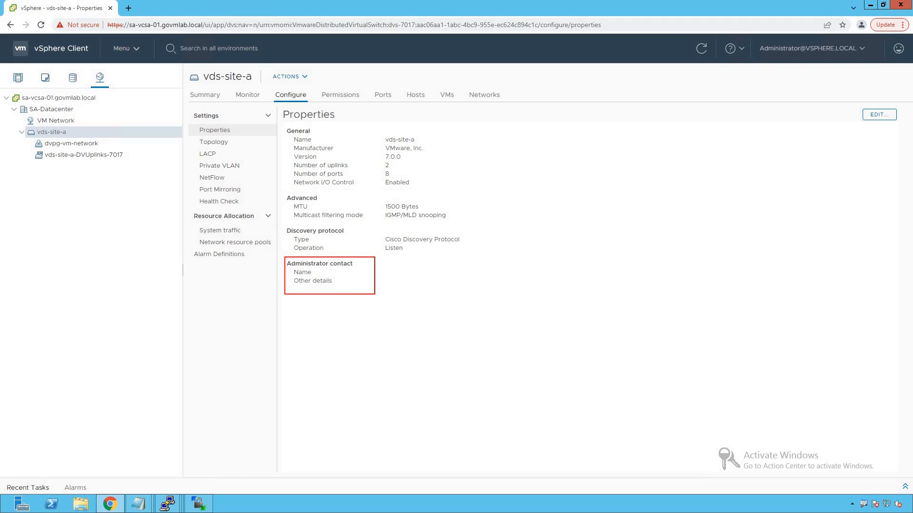
Examine the topology of vds-site-a, checking the dvpg-vm-network port group and the uplinks in the DVUplinks group
{"action": "left_click", "coordinate": [218, 144]}
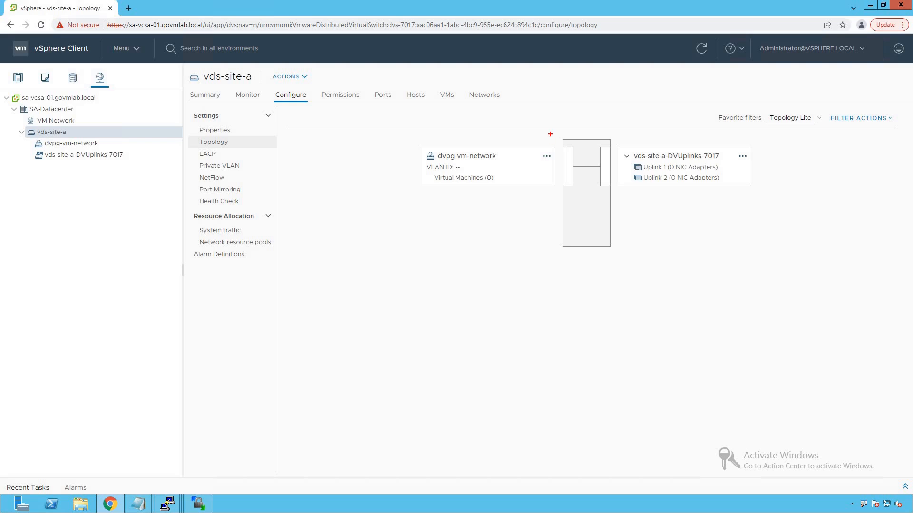
{"action": "mouse_move", "coordinate": [555, 132]}
{"action": "left_mouse_down"}
{"action": "mouse_move", "coordinate": [588, 188]}
{"action": "mouse_move", "coordinate": [614, 275]}
{"action": "left_mouse_up"}
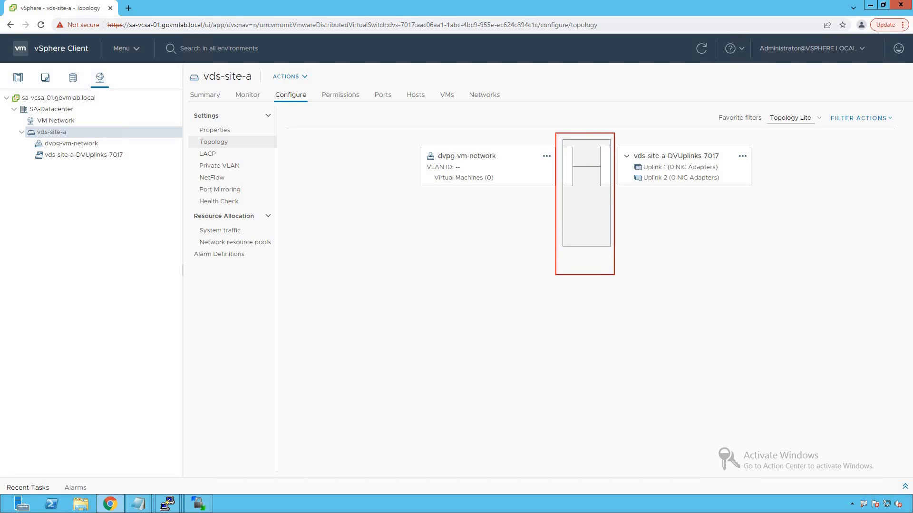
{"action": "left_click_drag", "start_coordinate": [416, 139], "coordinate": [561, 196]}
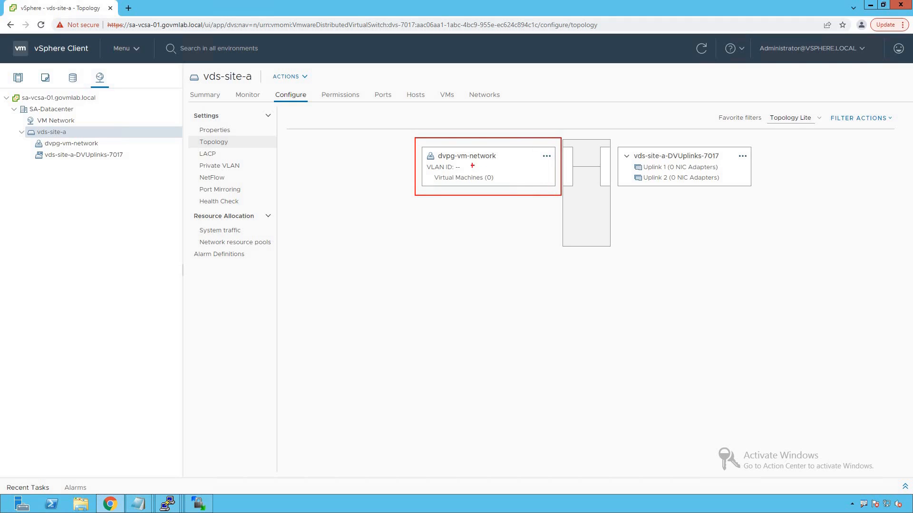
{"action": "left_click_drag", "start_coordinate": [451, 147], "coordinate": [481, 124]}
{"action": "left_click_drag", "start_coordinate": [428, 170], "coordinate": [498, 186]}
{"action": "key", "text": "Escape"}
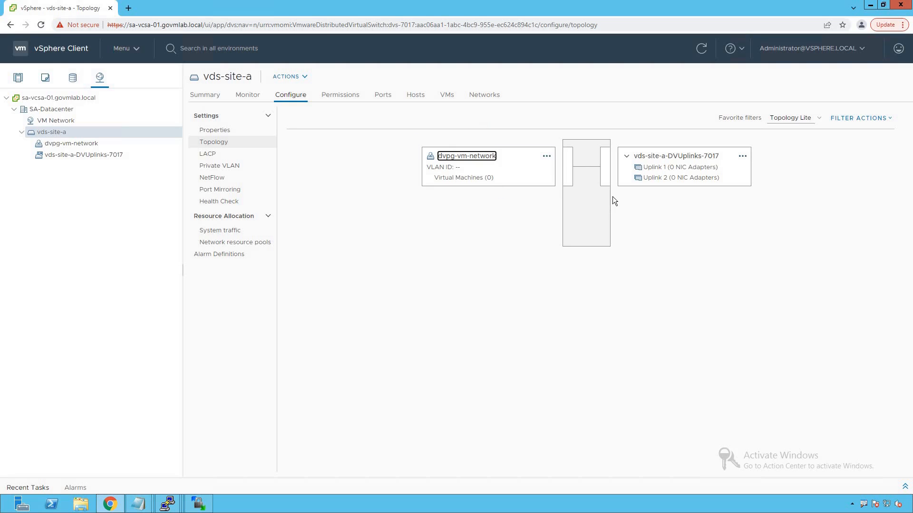
{"action": "left_click_drag", "start_coordinate": [622, 147], "coordinate": [733, 163]}
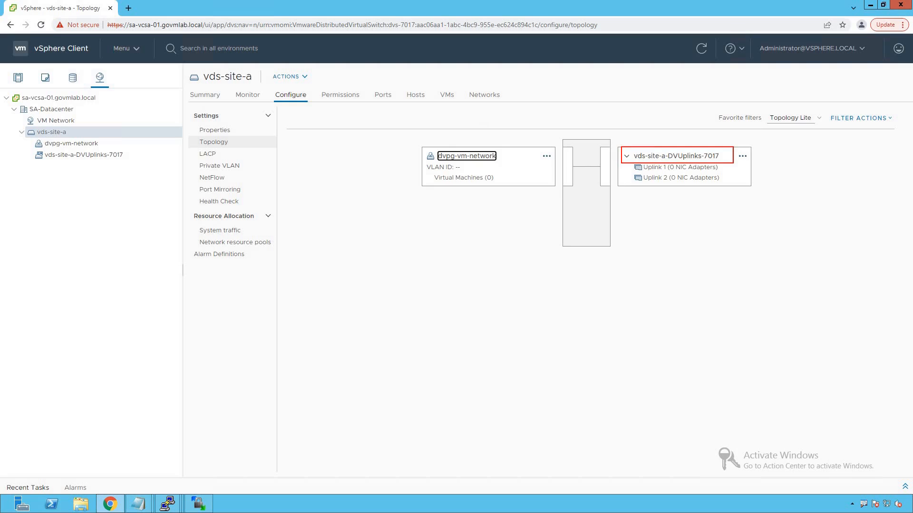
{"action": "left_click_drag", "start_coordinate": [626, 161], "coordinate": [740, 187]}
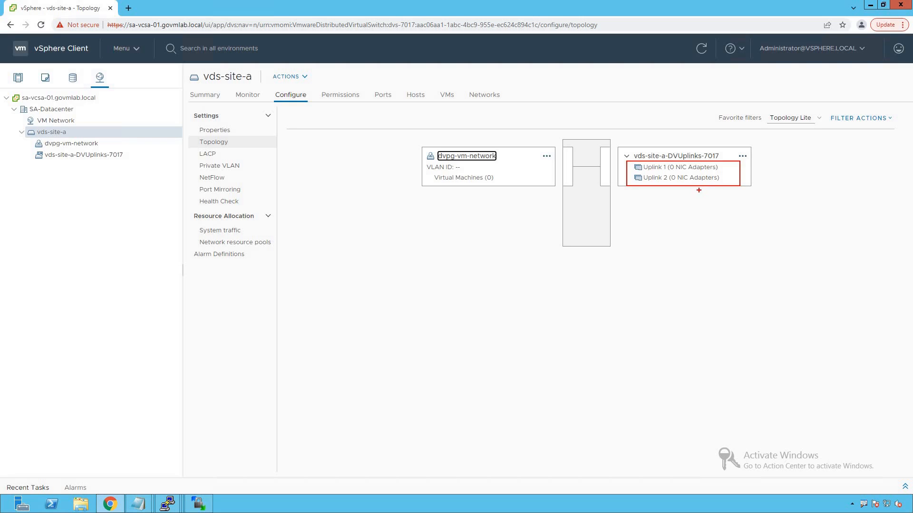
{"action": "key", "text": "e"}
{"action": "left_click_drag", "start_coordinate": [666, 161], "coordinate": [729, 182]}
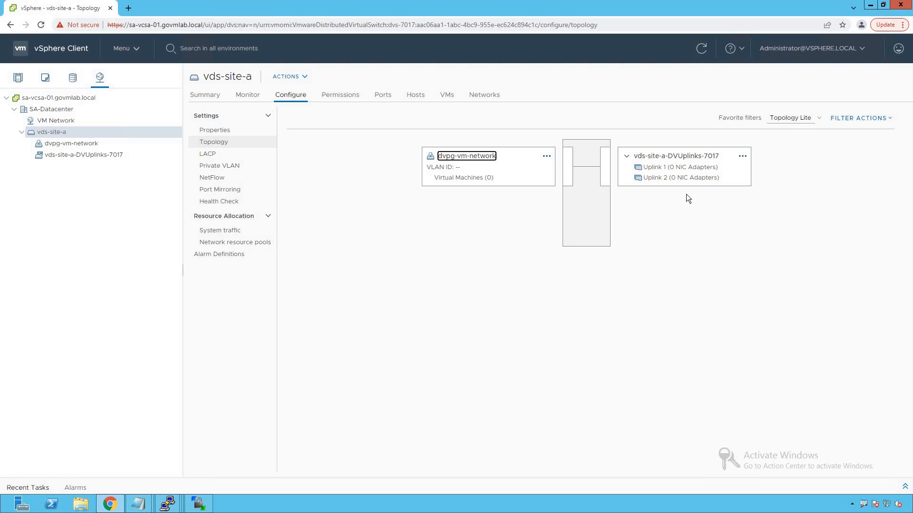
Review the LACP, Private VLAN and NetFlow settings of vds-site-a
{"action": "left_click", "coordinate": [208, 154]}
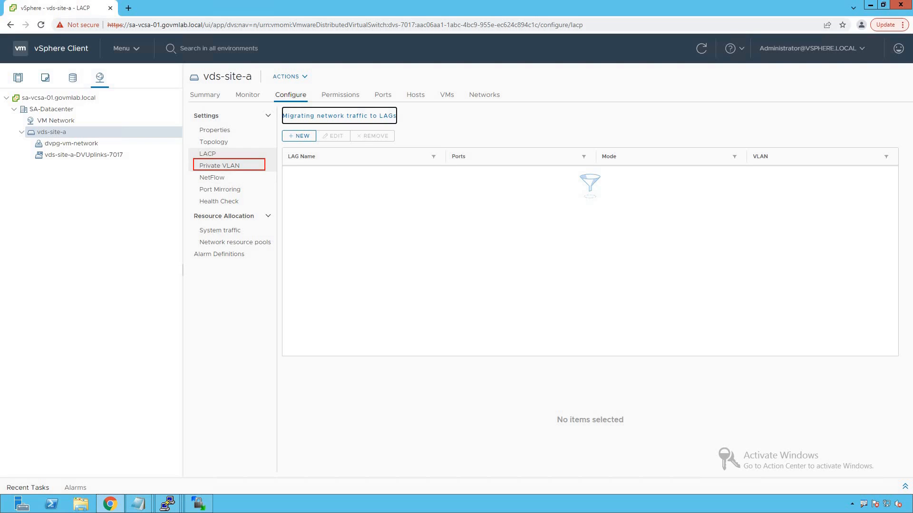
{"action": "left_click", "coordinate": [242, 170]}
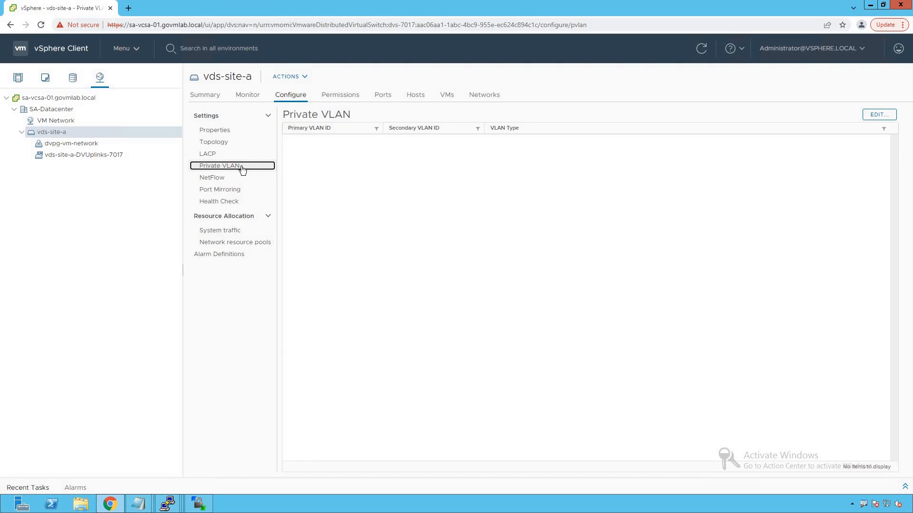
{"action": "left_click", "coordinate": [211, 182]}
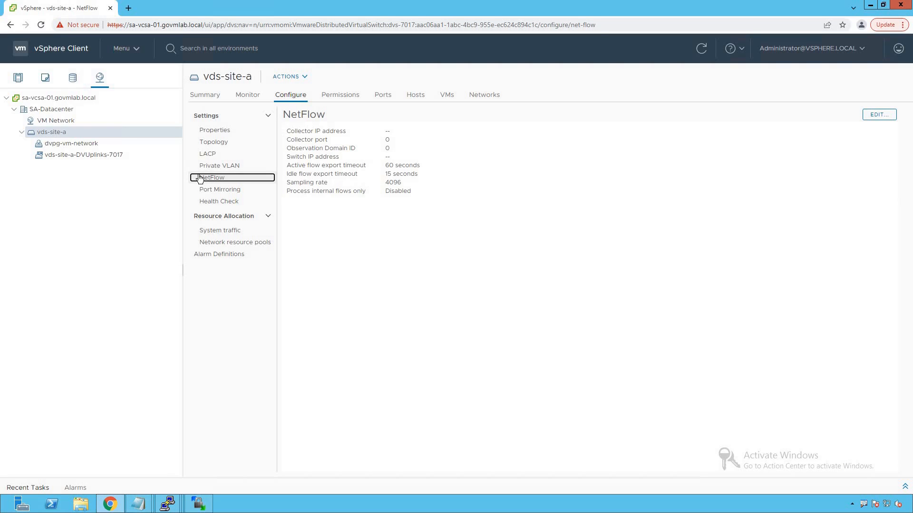
{"action": "left_click_drag", "start_coordinate": [190, 170], "coordinate": [254, 182]}
Open the port mirroring settings and review the session types offered for a new session without adding one
{"action": "left_click", "coordinate": [231, 191]}
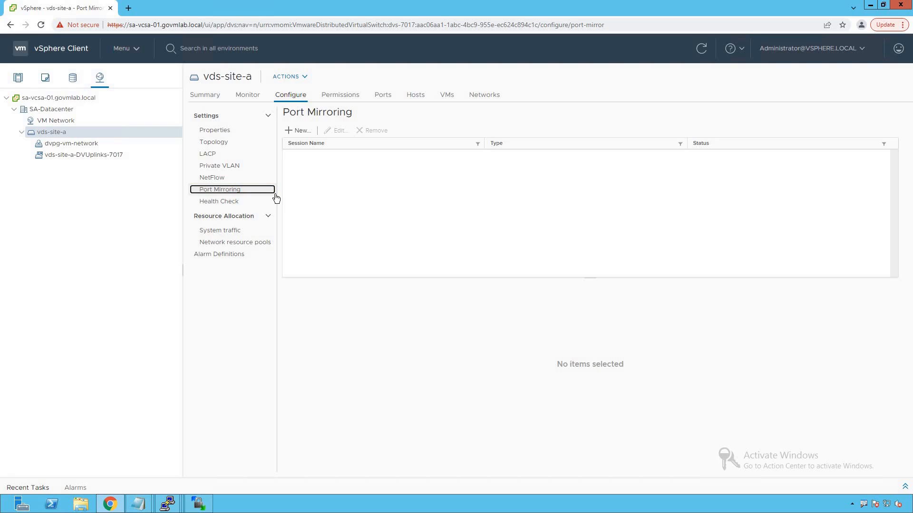
{"action": "left_click", "coordinate": [298, 131]}
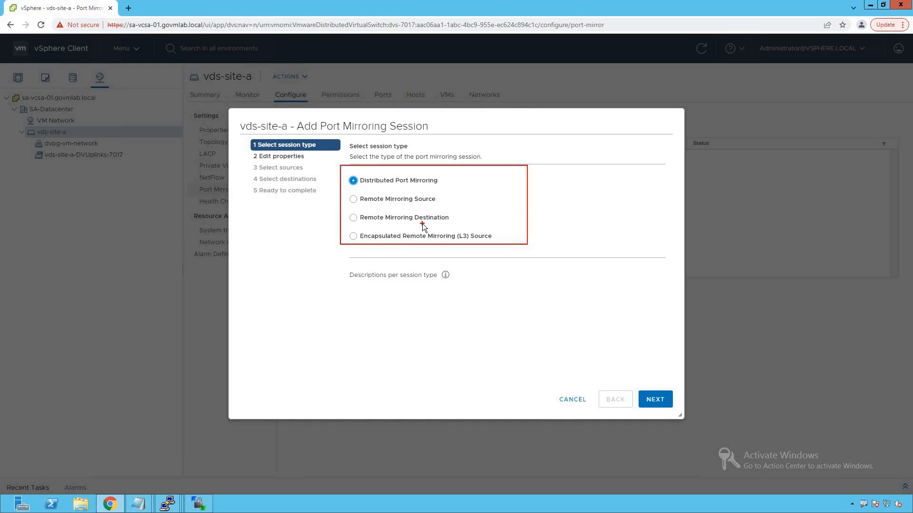
{"action": "left_click", "coordinate": [574, 402]}
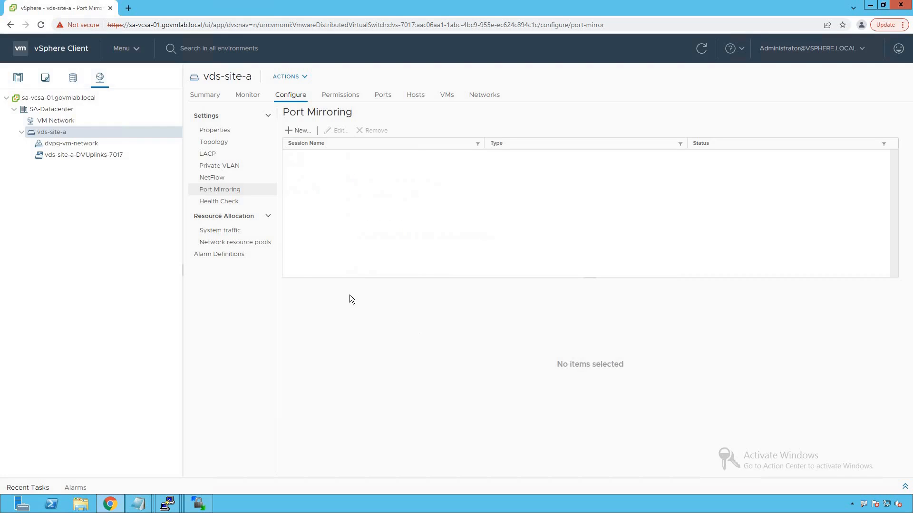
Check the Health Check settings, and examine the system traffic allocation and Network I/O Control status of vds-site-a
{"action": "left_click", "coordinate": [236, 204]}
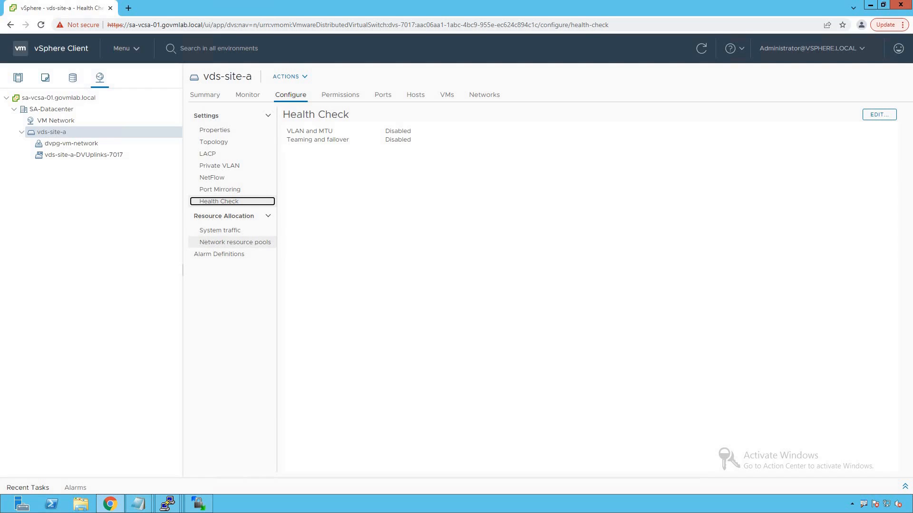
{"action": "mouse_move", "coordinate": [187, 212]}
{"action": "left_mouse_down"}
{"action": "mouse_move", "coordinate": [266, 232]}
{"action": "mouse_move", "coordinate": [281, 254]}
{"action": "left_mouse_up"}
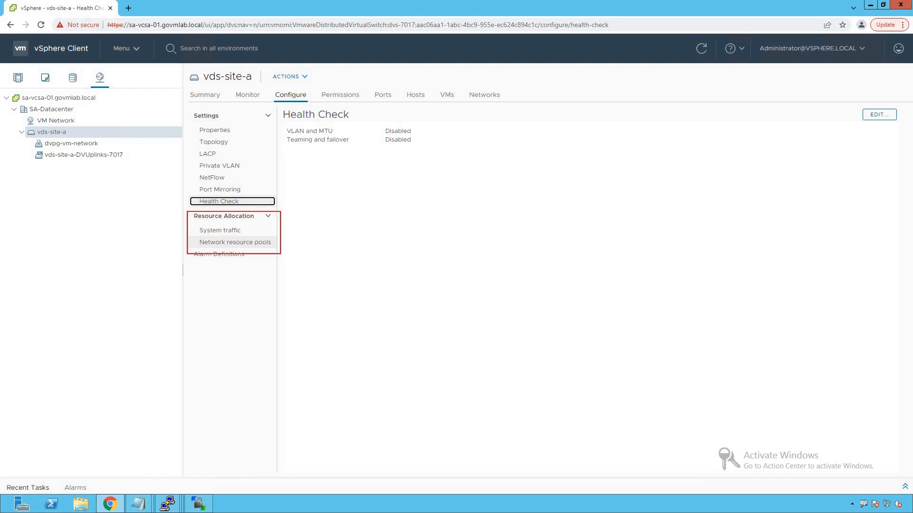
{"action": "key", "text": "Escape"}
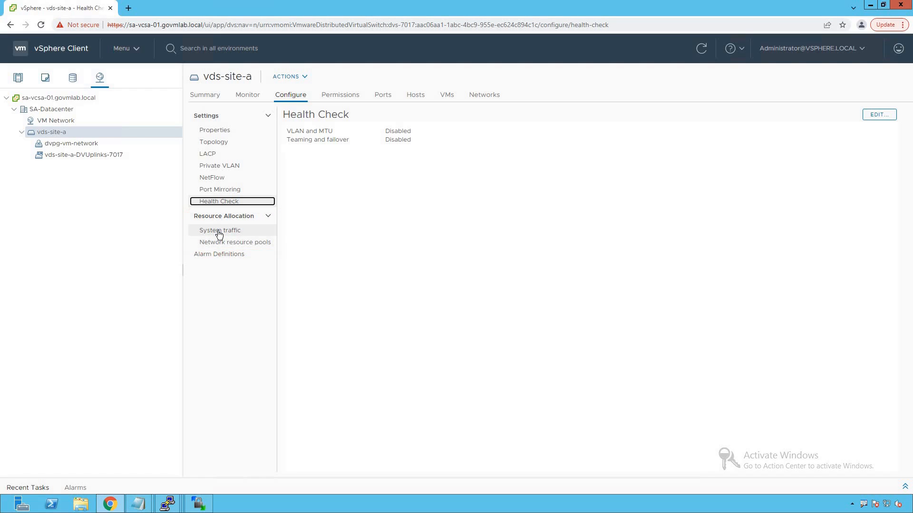
{"action": "left_click", "coordinate": [219, 231]}
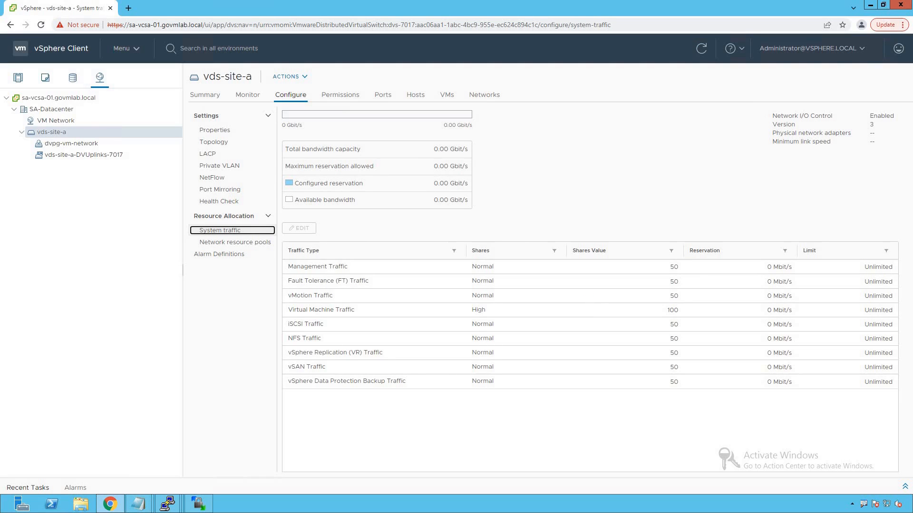
{"action": "key", "text": "ctrl+2"}
{"action": "mouse_move", "coordinate": [766, 108]}
{"action": "left_mouse_down"}
{"action": "mouse_move", "coordinate": [823, 123]}
{"action": "mouse_move", "coordinate": [904, 118]}
{"action": "left_mouse_up"}
{"action": "key", "text": "Escape"}
{"action": "left_click", "coordinate": [115, 379]}
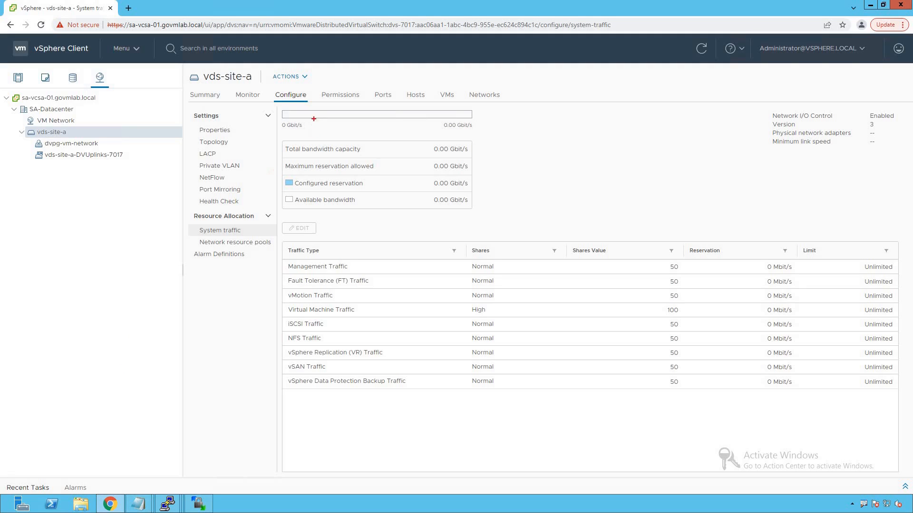
Review the permissions assigned on vds-site-a and its list of ports
{"action": "left_click_drag", "start_coordinate": [317, 89], "coordinate": [361, 99]}
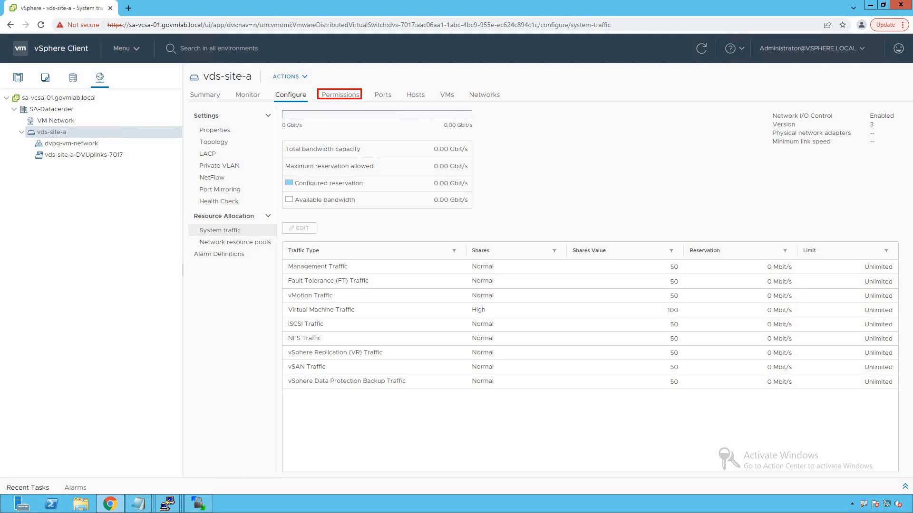
{"action": "left_click", "coordinate": [342, 96]}
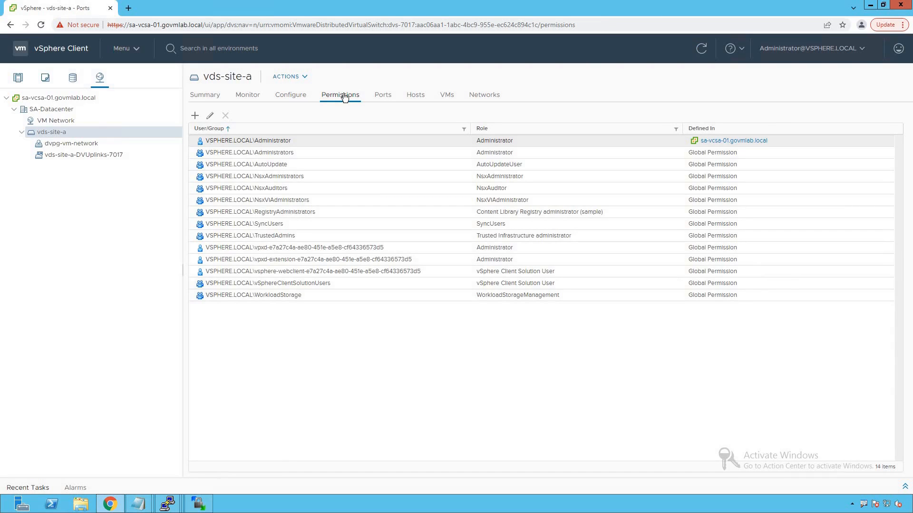
{"action": "left_click", "coordinate": [381, 99]}
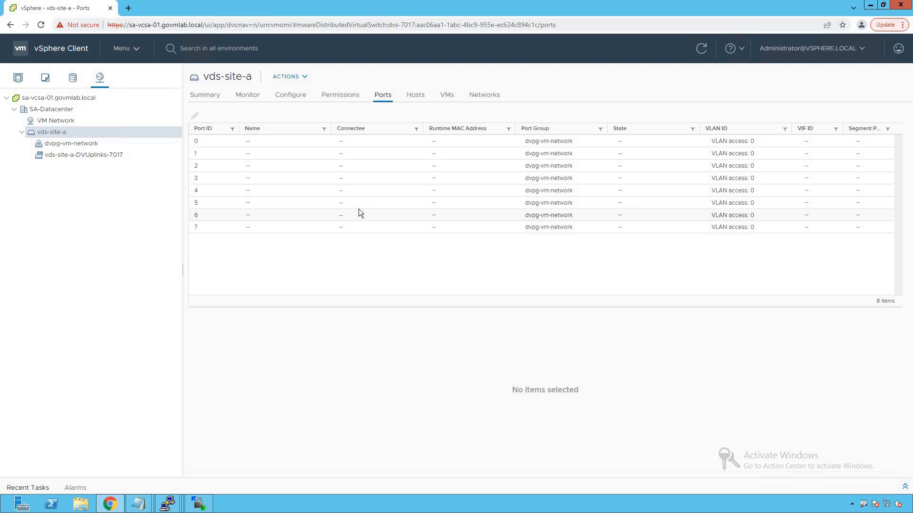
Check which hosts and virtual machines are connected to vds-site-a
{"action": "left_click", "coordinate": [415, 96]}
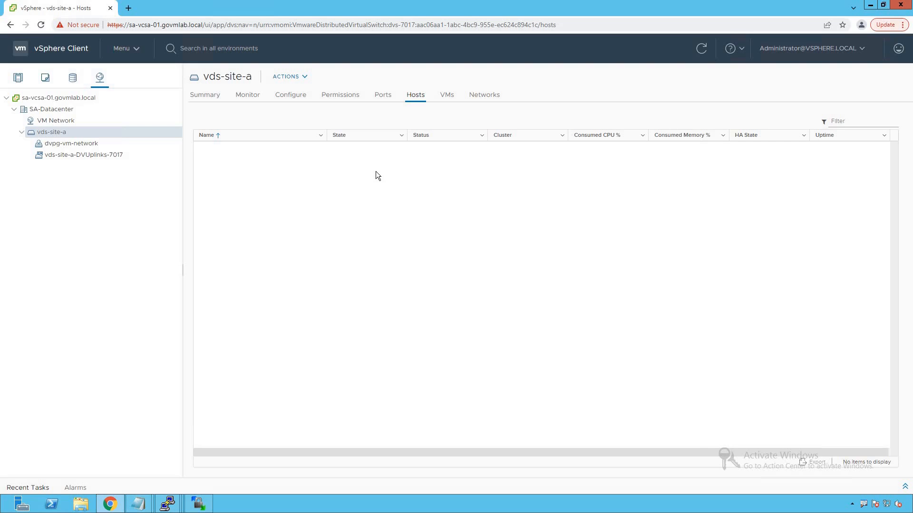
{"action": "mouse_move", "coordinate": [192, 143]}
{"action": "left_mouse_down"}
{"action": "mouse_move", "coordinate": [357, 200]}
{"action": "mouse_move", "coordinate": [508, 236]}
{"action": "left_mouse_up"}
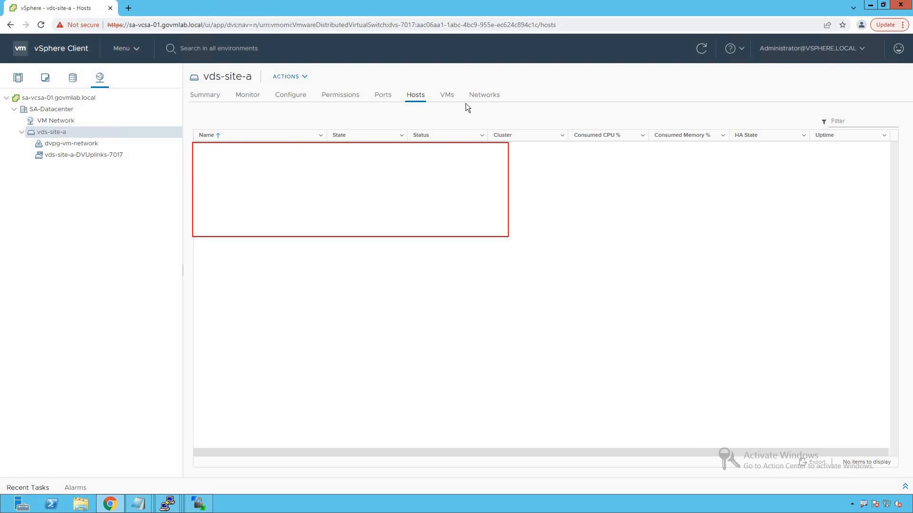
{"action": "left_click", "coordinate": [447, 98]}
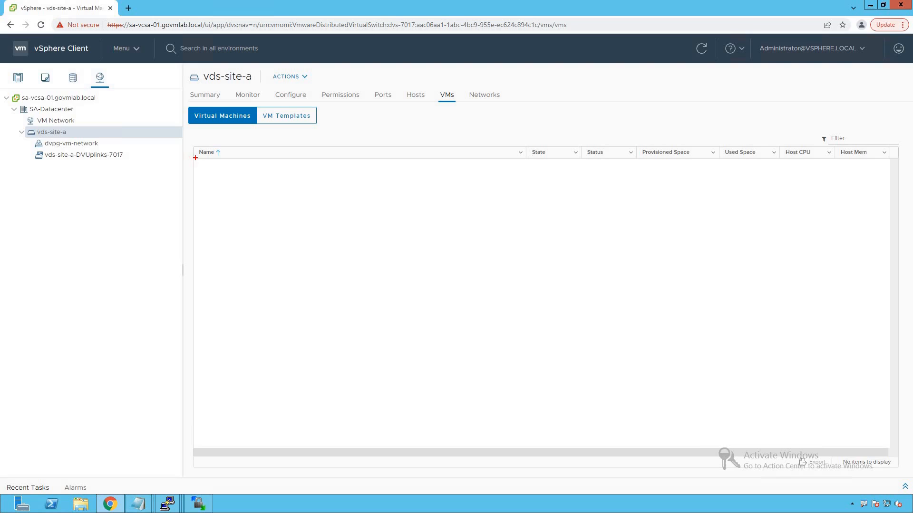
{"action": "mouse_move", "coordinate": [196, 160]}
{"action": "left_mouse_down"}
{"action": "mouse_move", "coordinate": [418, 235]}
{"action": "mouse_move", "coordinate": [531, 260]}
{"action": "left_mouse_up"}
Review the distributed port groups of vds-site-a, checking the name, VLAN ID, port binding and ports of dvpg-vm-network
{"action": "left_click", "coordinate": [487, 94]}
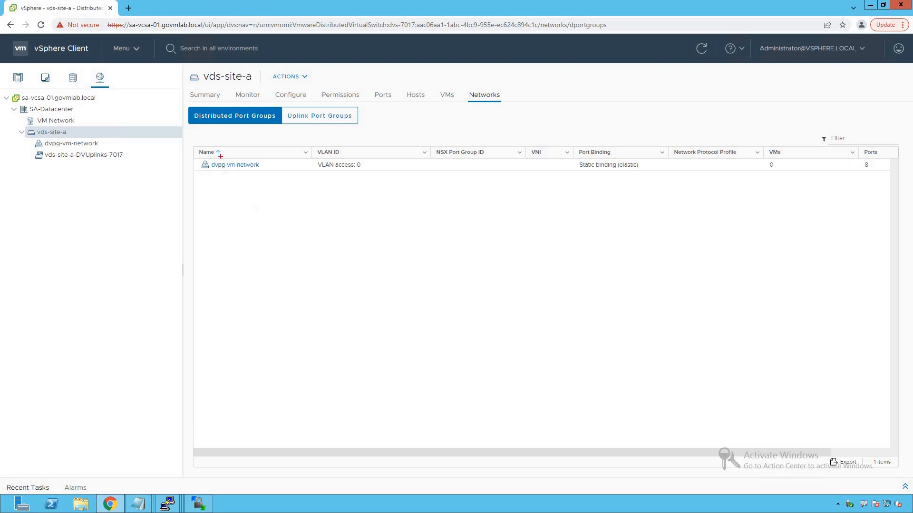
{"action": "mouse_move", "coordinate": [194, 145]}
{"action": "left_mouse_down"}
{"action": "mouse_move", "coordinate": [277, 175]}
{"action": "mouse_move", "coordinate": [295, 171]}
{"action": "left_mouse_up"}
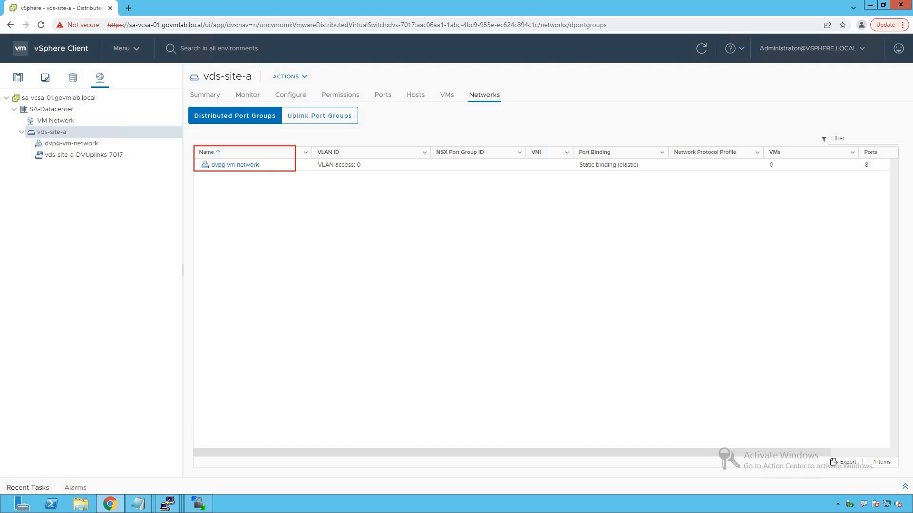
{"action": "left_click_drag", "start_coordinate": [311, 146], "coordinate": [408, 172]}
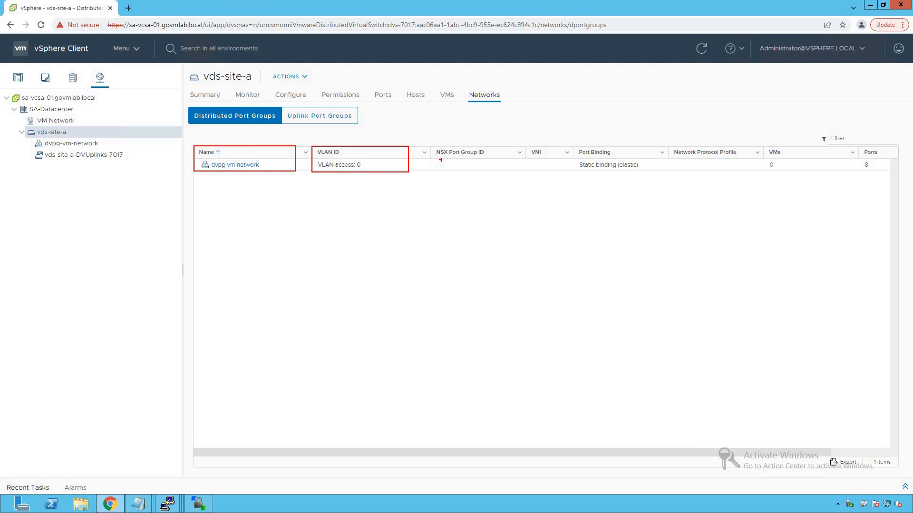
{"action": "mouse_move", "coordinate": [573, 145]}
{"action": "left_mouse_down"}
{"action": "mouse_move", "coordinate": [622, 172]}
{"action": "mouse_move", "coordinate": [670, 172]}
{"action": "left_mouse_up"}
{"action": "left_click_drag", "start_coordinate": [857, 149], "coordinate": [886, 176]}
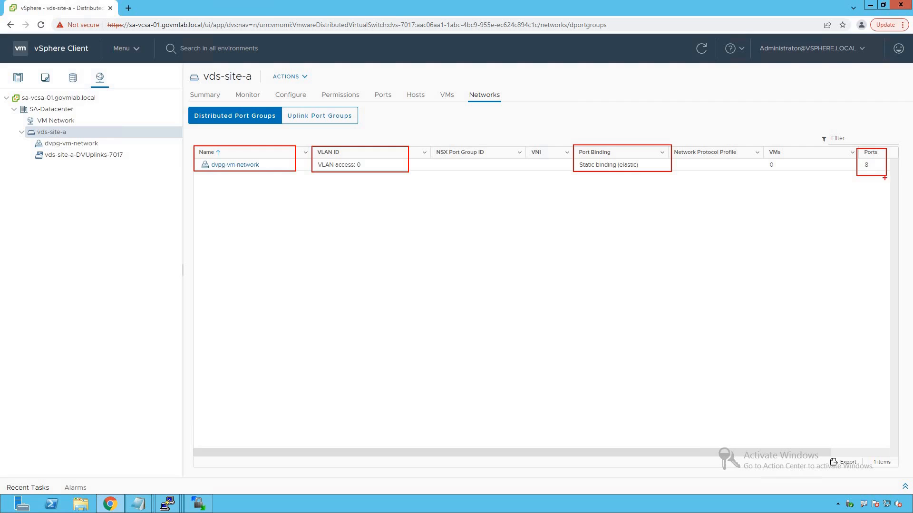
{"action": "key", "text": "Escape"}
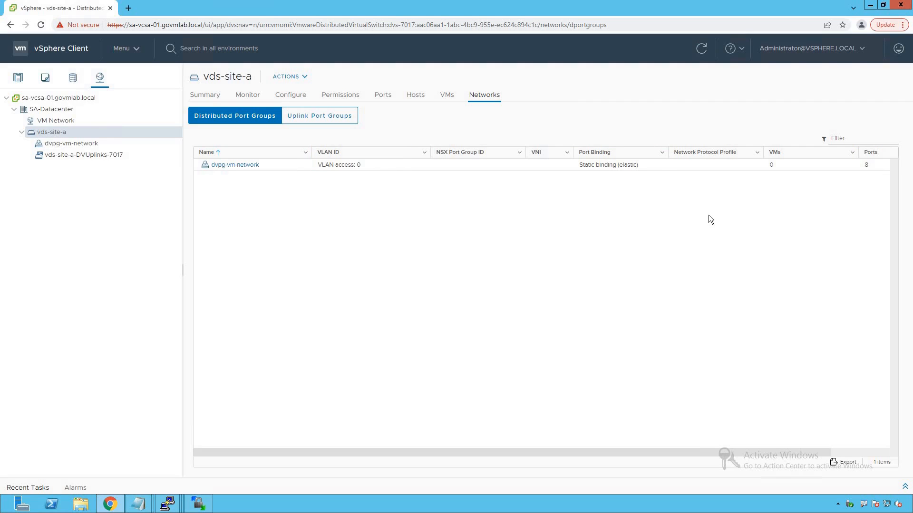
Switch to the hosts and clusters inventory and open the summary of sa-esxi-01.govmlab.local
{"action": "left_click", "coordinate": [18, 78]}
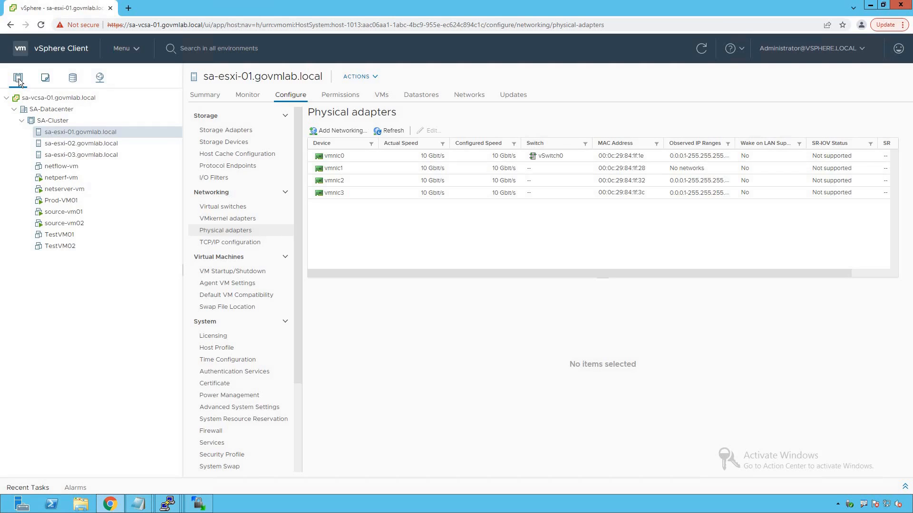
{"action": "left_click", "coordinate": [201, 98]}
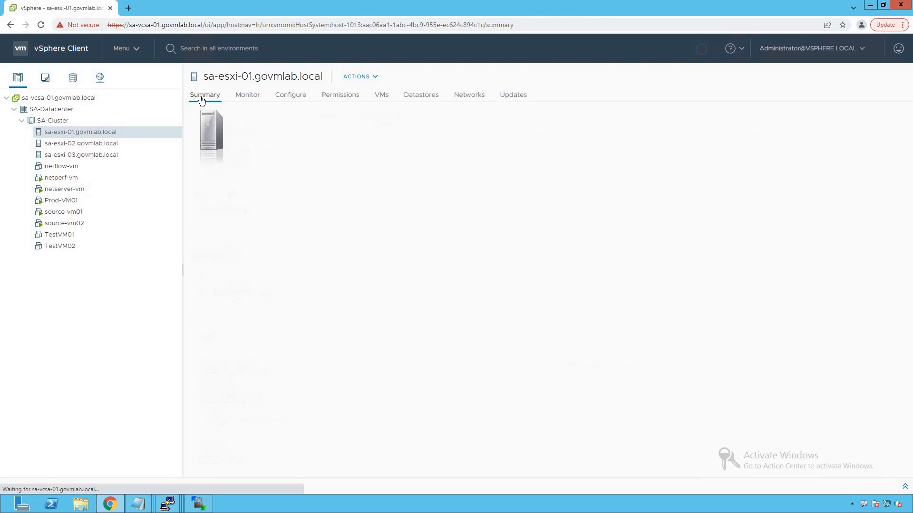